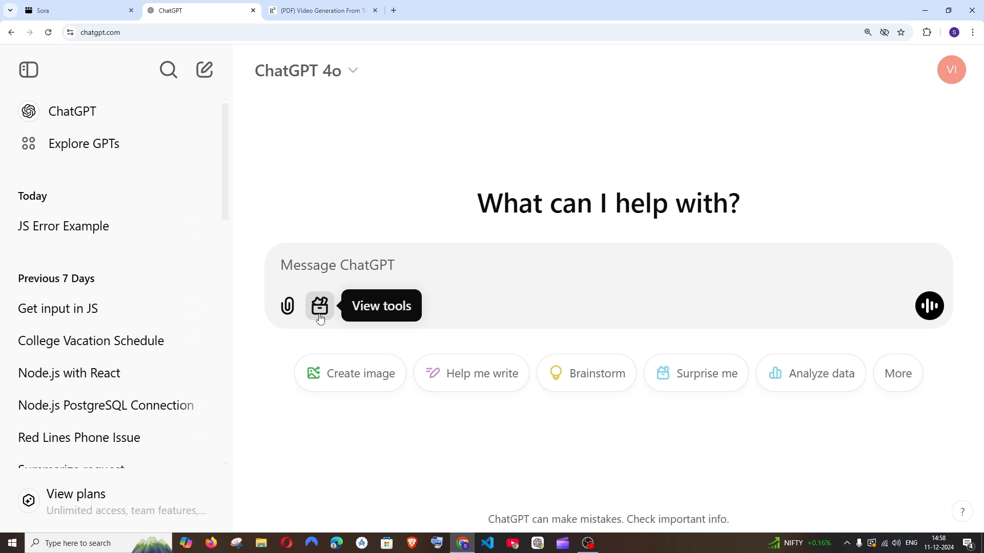
Choose the Canvas tool for a new message and expand it into the full canvas editor
left_click(320, 307)
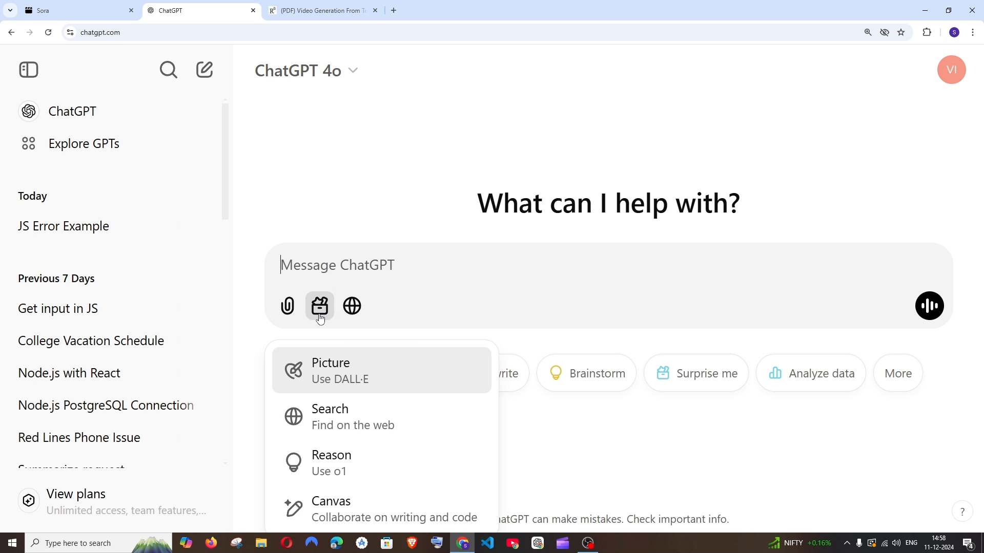
left_click(349, 508)
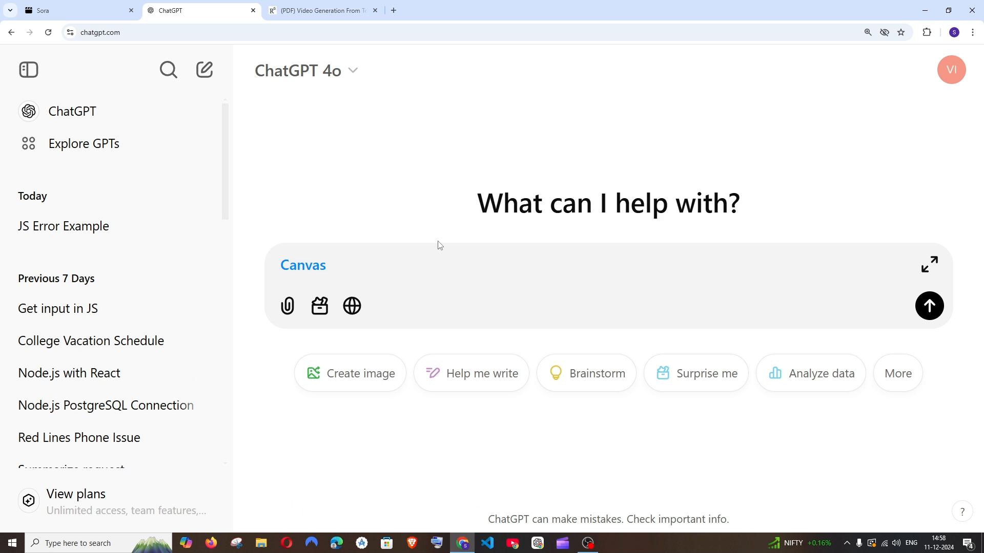
left_click(930, 266)
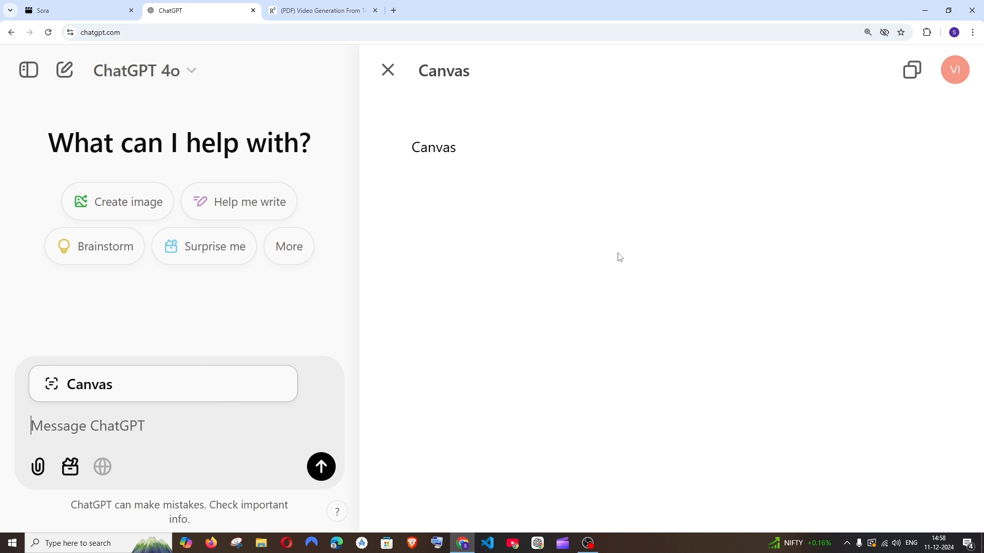
left_click(454, 147)
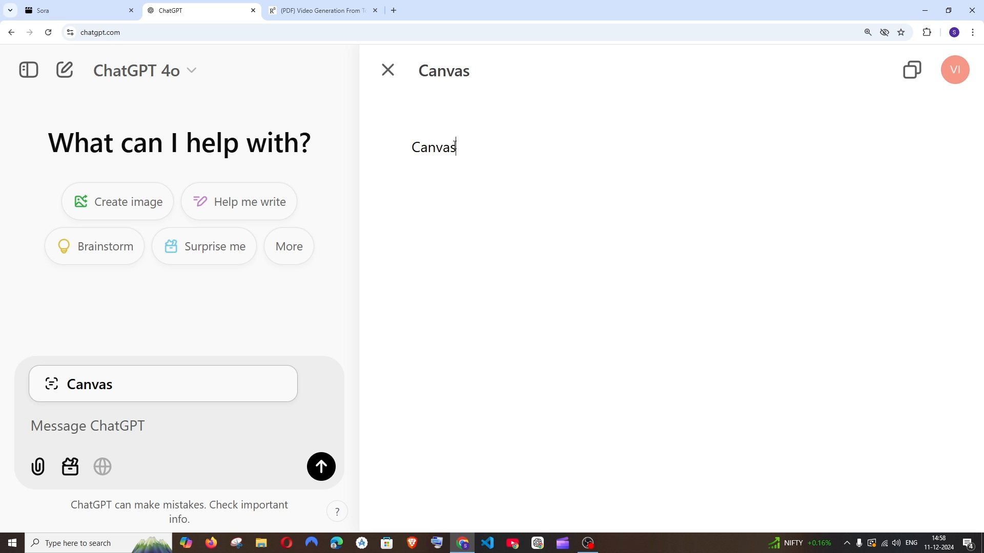
Send the prompt "give me an essay on global warming" to generate the canvas text
left_click(165, 430)
type("give me an essay on global  warming")
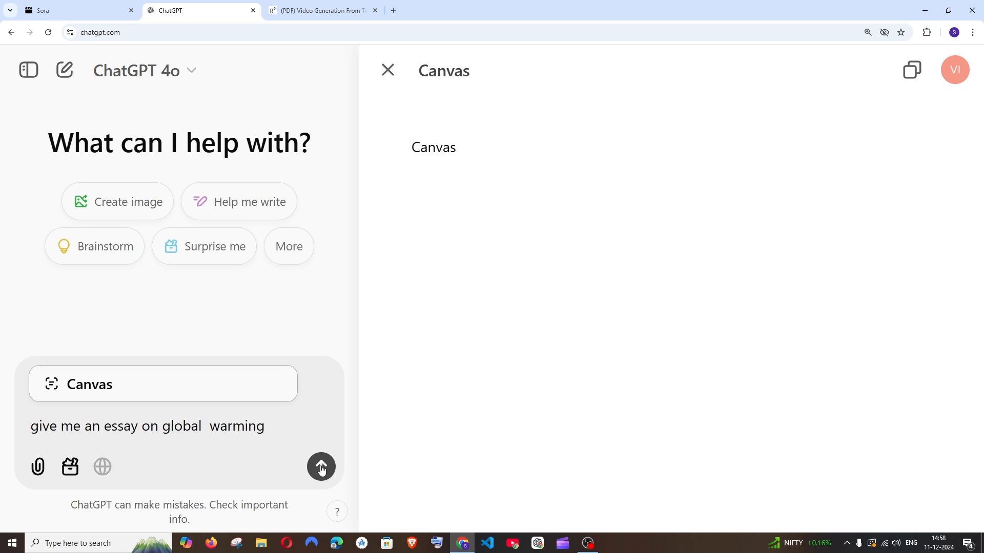
left_click(321, 466)
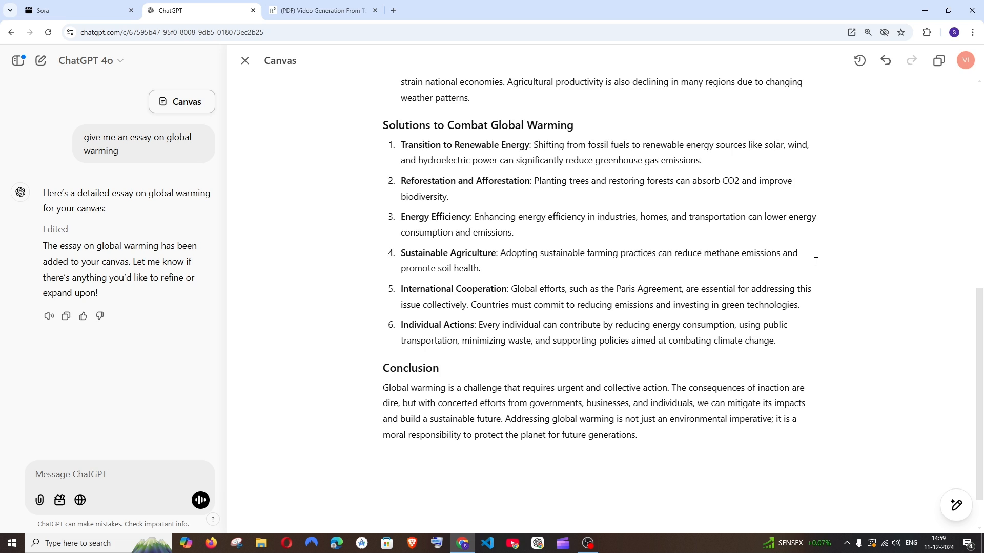
Return to the start of the essay and widen the chat pane beside the canvas
scroll(815, 261, "up", 9)
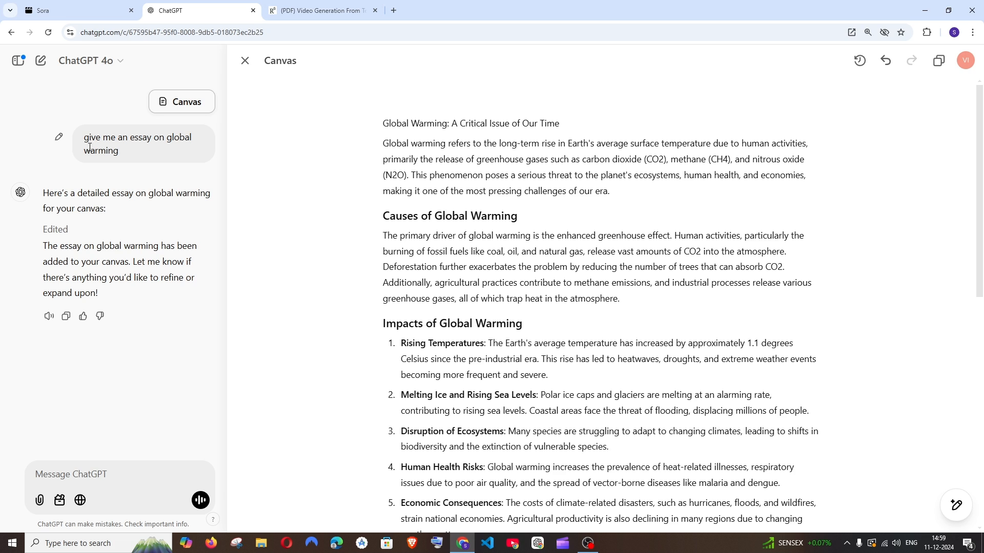
left_click_drag(101, 295, 64, 241)
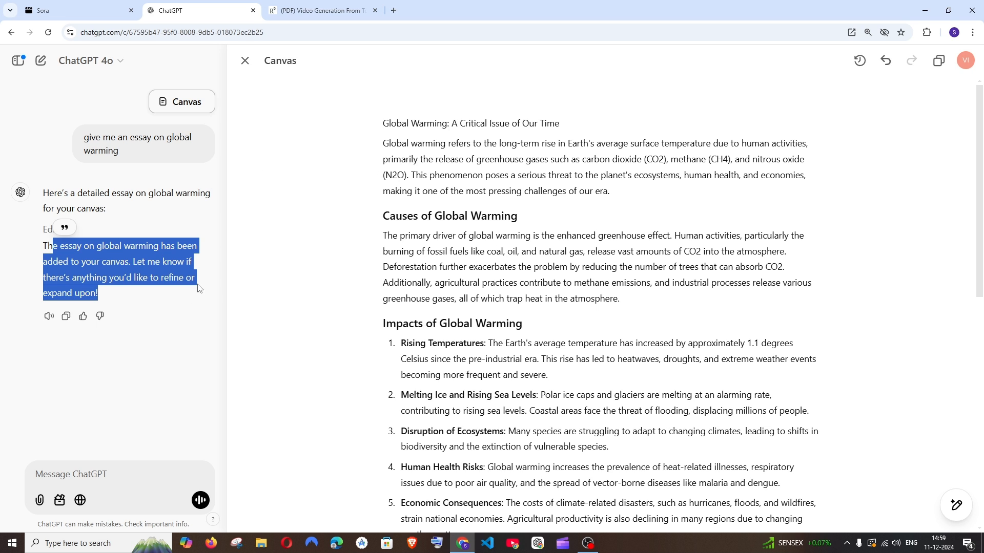
left_click_drag(226, 247, 420, 233)
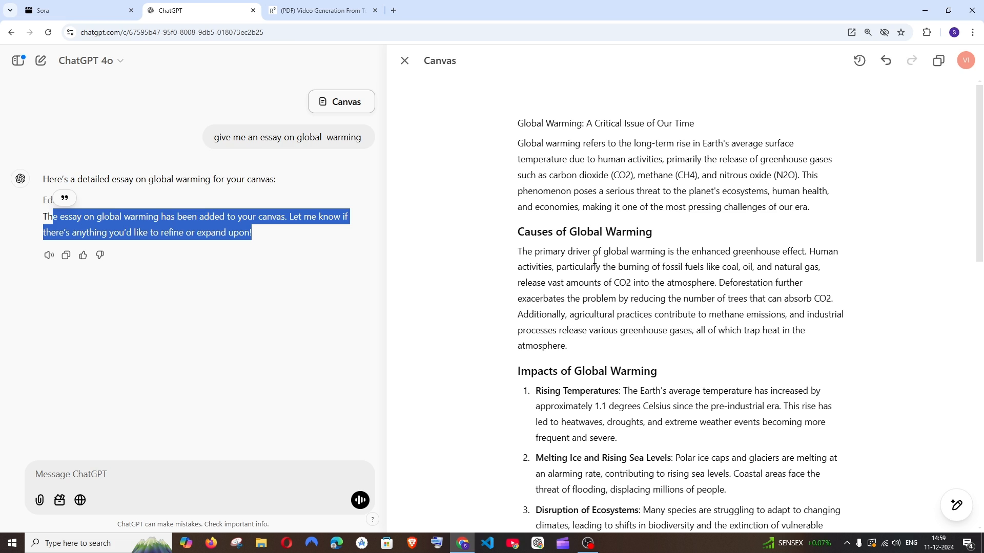
Delete "of Our Time" from the end of the essay title so it reads "Global Warming: A Critical Issue"
left_click(700, 123)
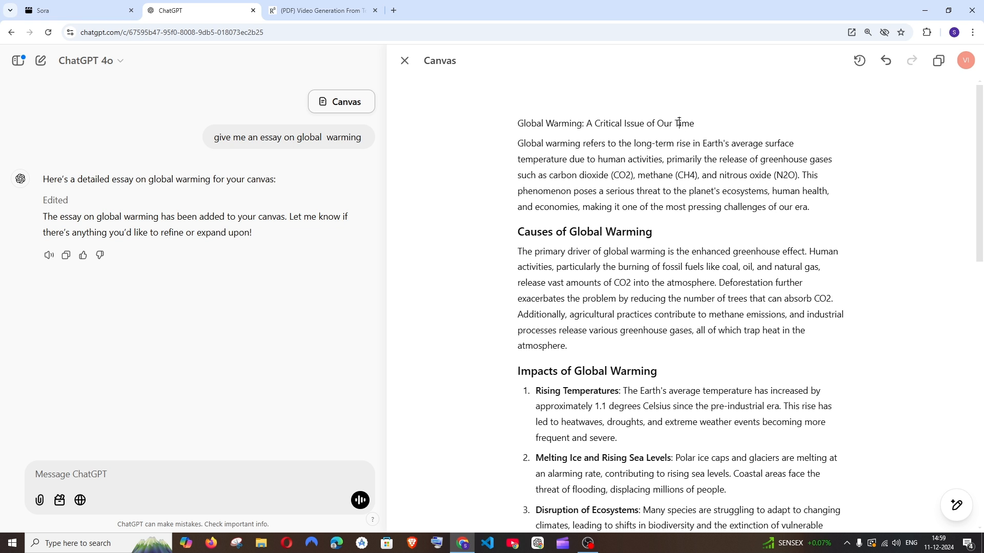
key("BackSpace")
key("BackSpace")
key("BackSpace")
key("BackSpace")
key("BackSpace")
key("BackSpace")
key("BackSpace")
key("BackSpace")
key("BackSpace")
Step back to the essay's previous version and return to the latest version
left_click(884, 61)
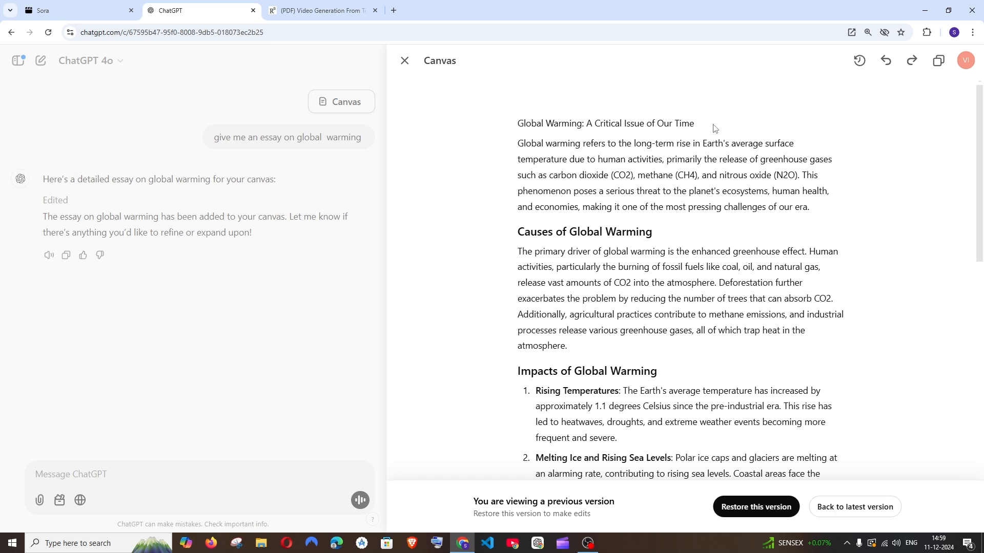
left_click(755, 510)
left_click(884, 60)
left_click(854, 507)
left_click(885, 60)
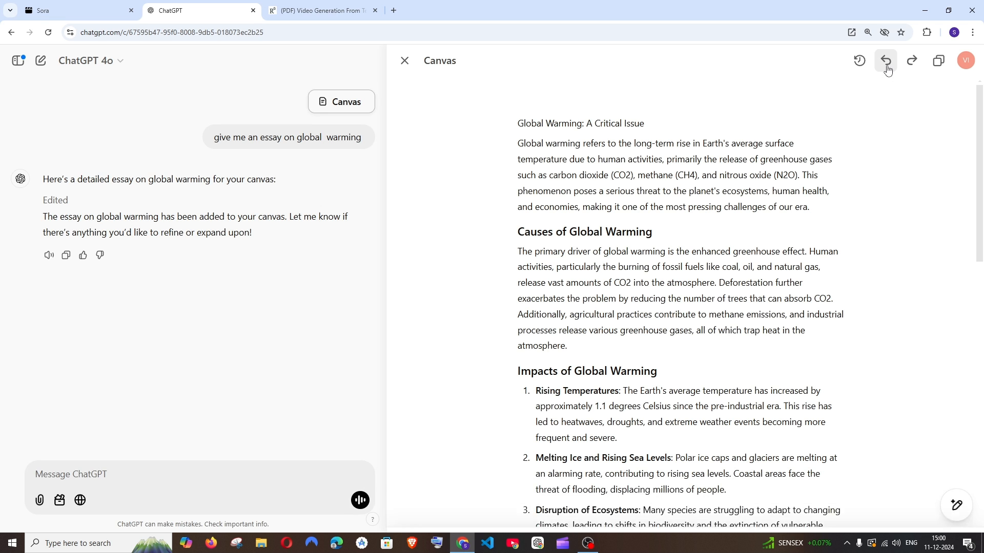
left_click(774, 500)
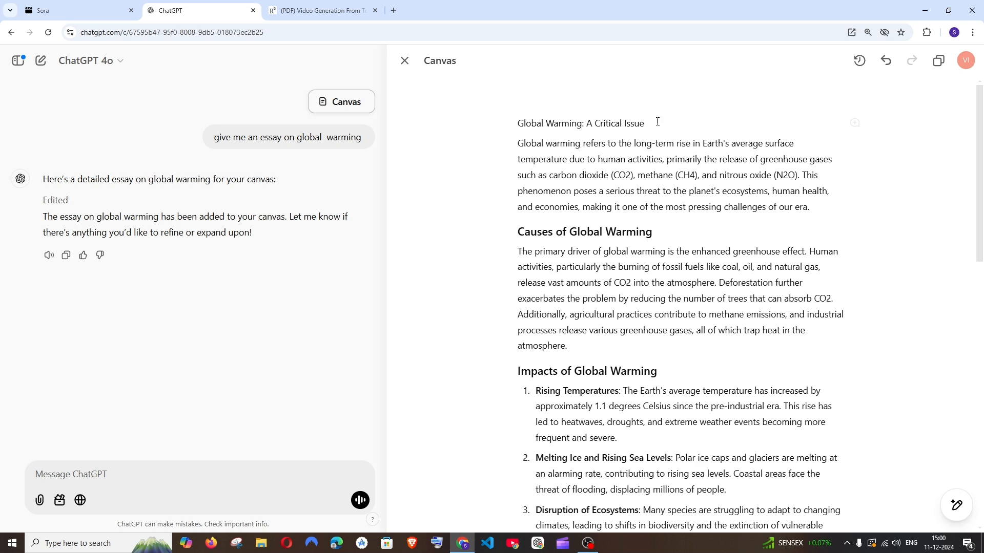
Format the essay title as Heading 1, toggle its bold styling and make it italic
left_click_drag(646, 123, 512, 131)
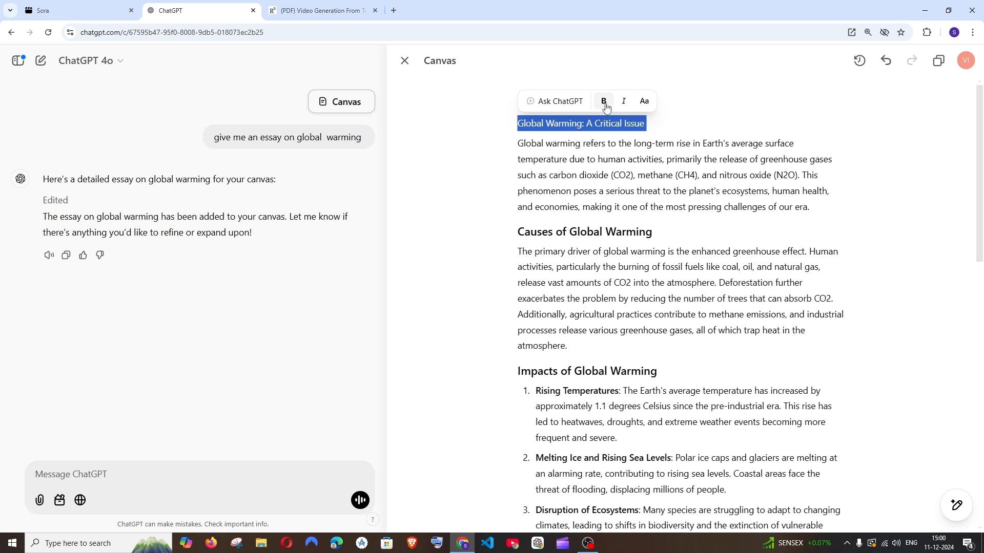
left_click(643, 102)
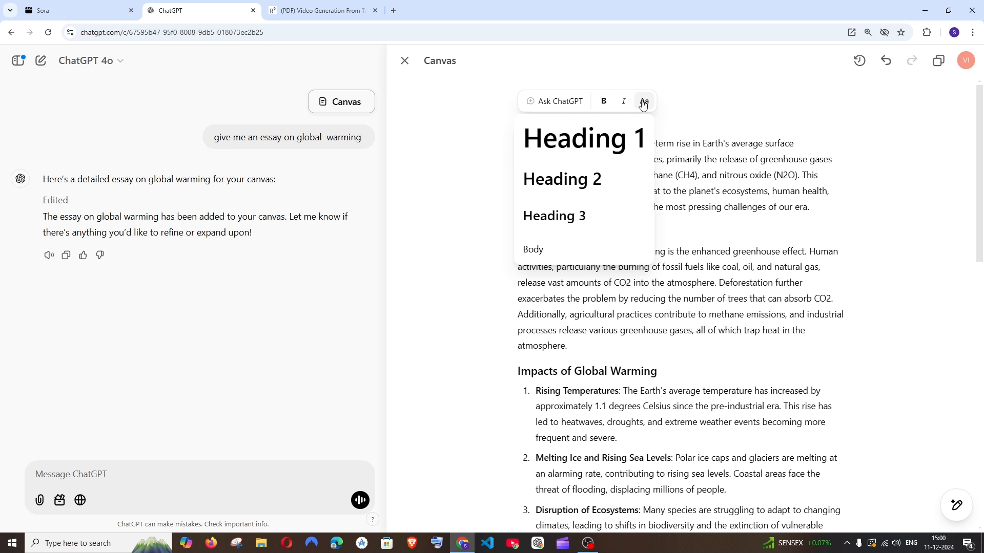
left_click(618, 139)
left_click(604, 103)
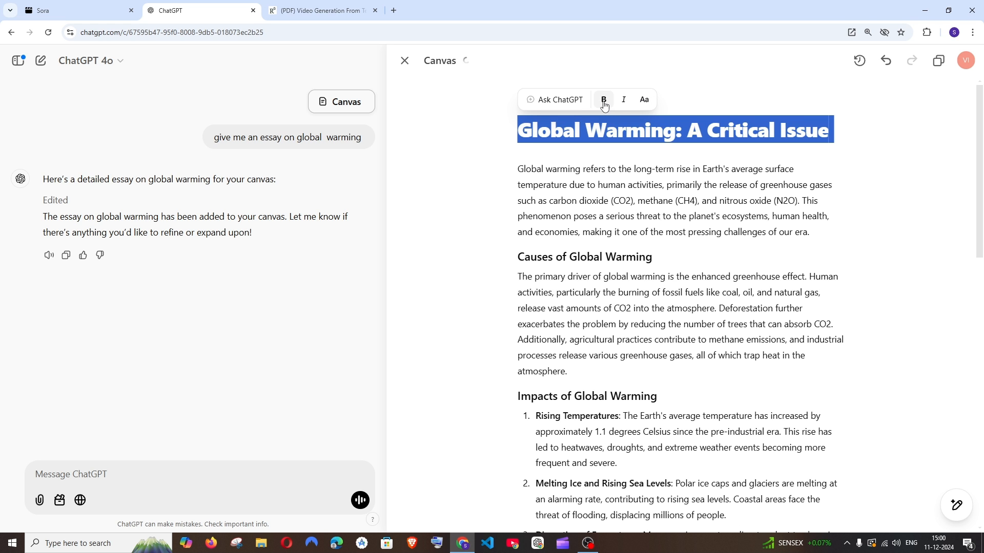
left_click(621, 103)
left_click(609, 104)
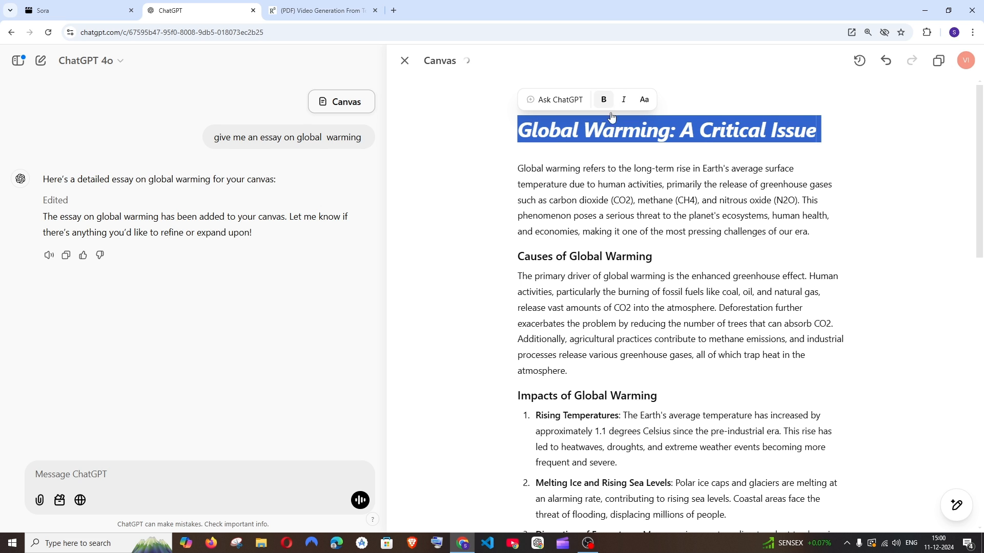
Ask ChatGPT to rewrite the selected title with the request "give me a better title"
left_click(542, 102)
type("give ")
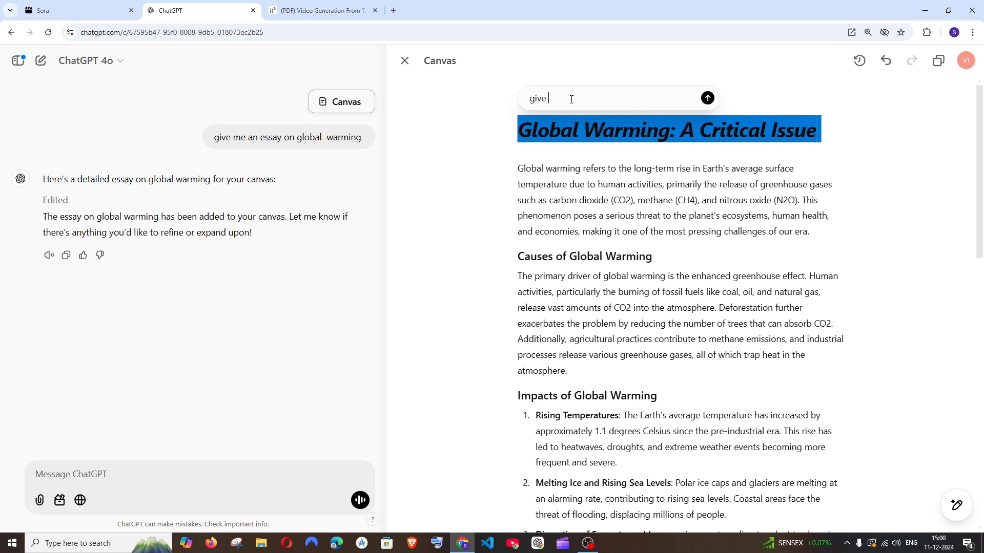
type("me a better title")
key("Return")
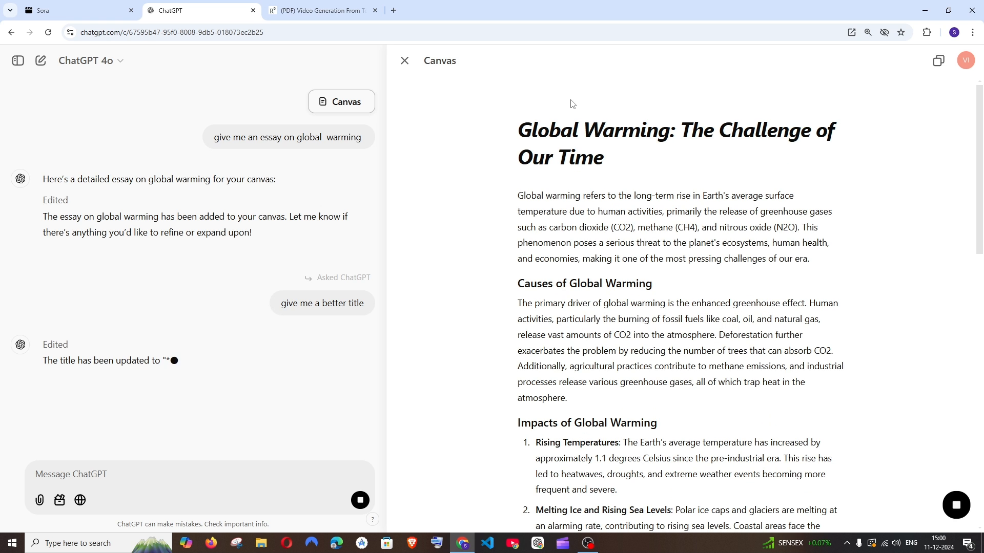
triple_click(608, 156)
left_click(636, 155)
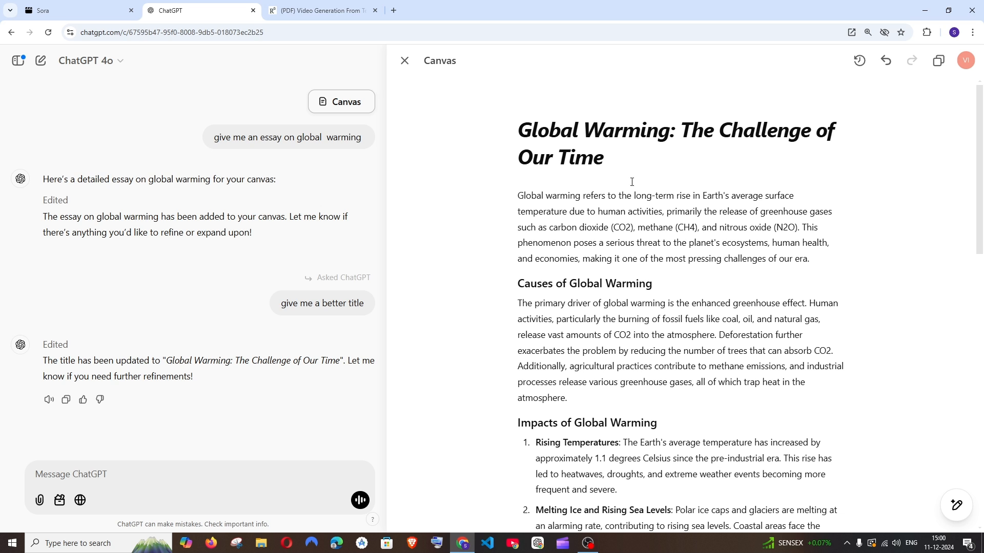
Show and hide the essay's latest changes, and open an inline ChatGPT query on the introduction paragraph without submitting it
left_click(860, 61)
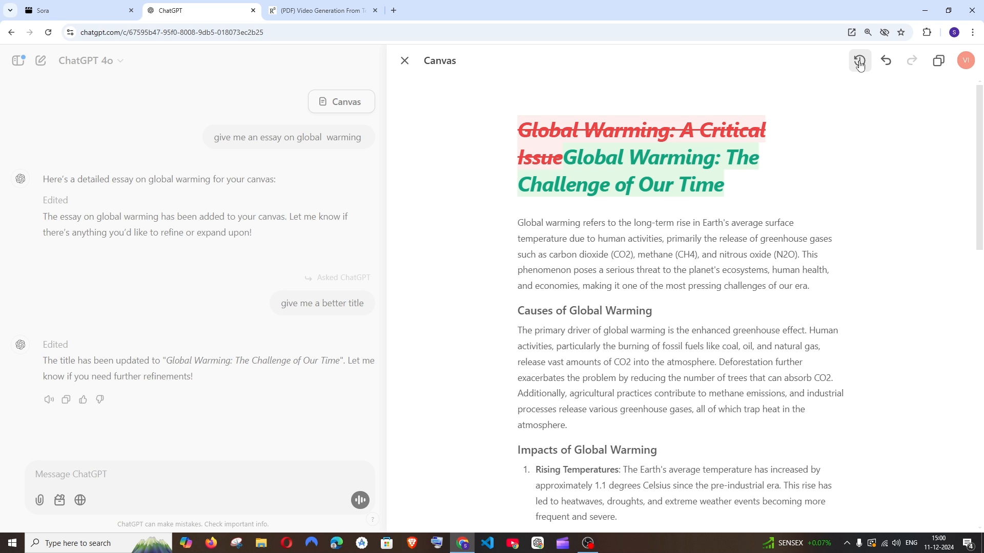
left_click(859, 62)
left_click_drag(816, 262, 516, 200)
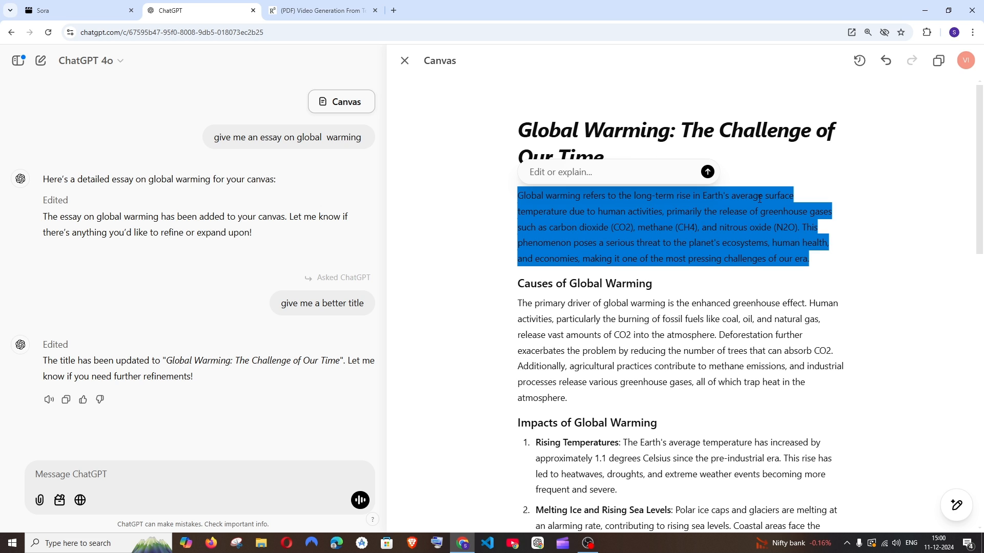
left_click(830, 259)
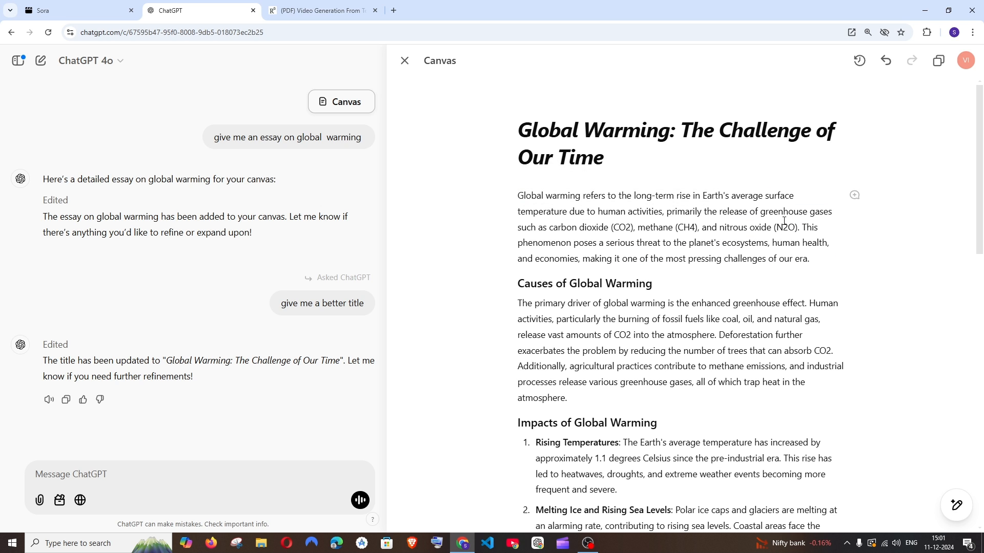
scroll(690, 202, "down", 6)
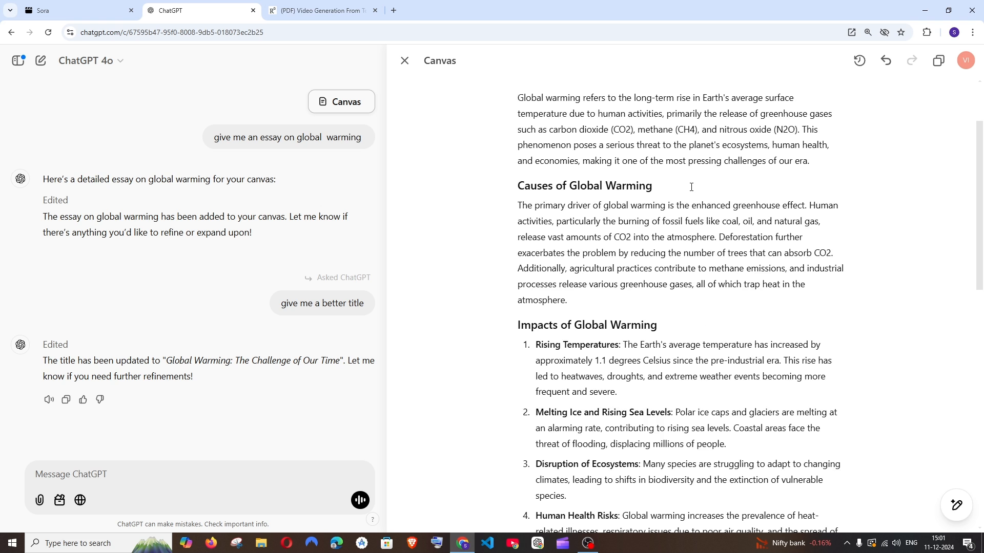
scroll(682, 238, "up", 6)
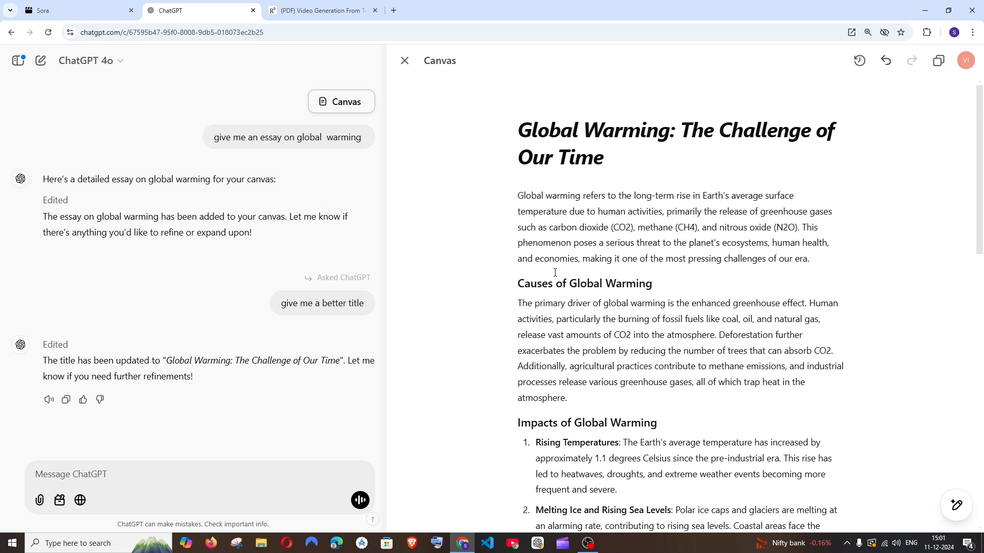
Insert an empty line below the "Causes of Global Warming" heading
key("Left")
key("Left")
key("Left")
key("Return")
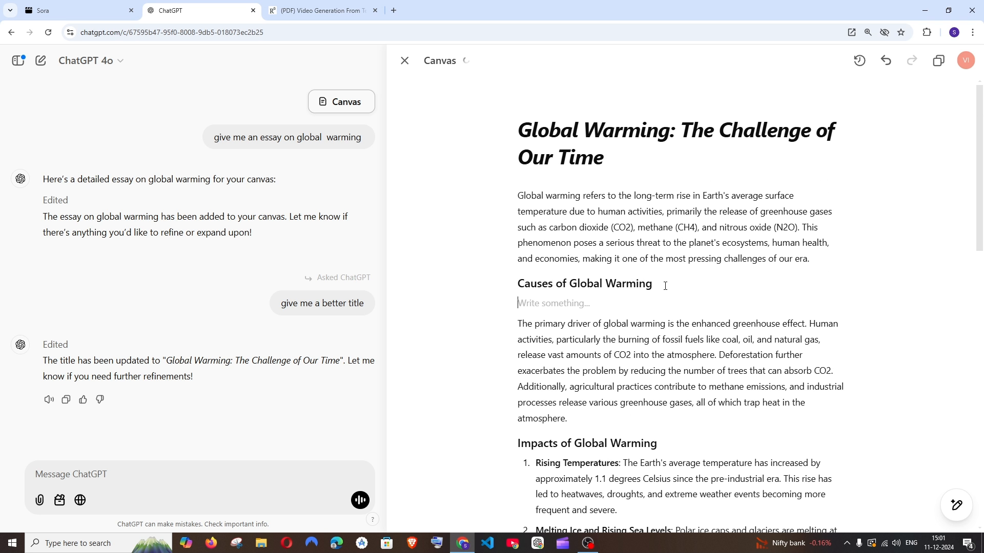
key("BackSpace")
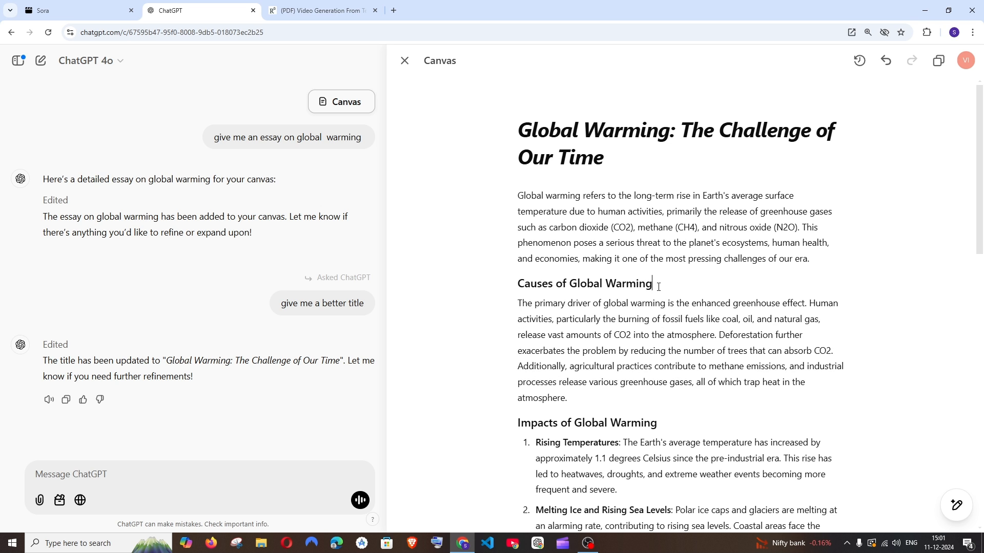
key("Return")
key("Return")
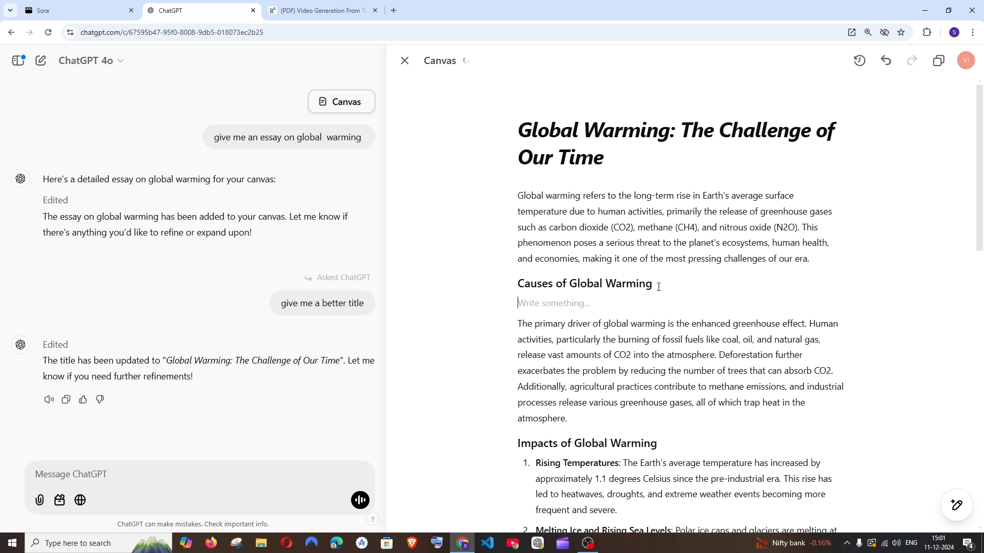
left_click(540, 307)
key("BackSpace")
key("BackSpace")
type("g")
Have ChatGPT suggest edits as comments on the whole essay
mouse_move(956, 510)
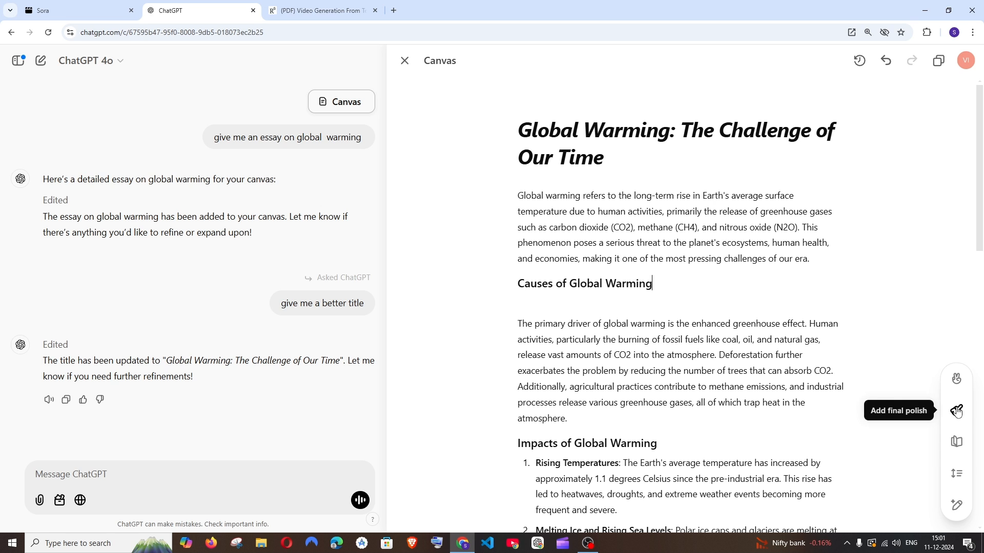
left_click(956, 509)
left_click(956, 509)
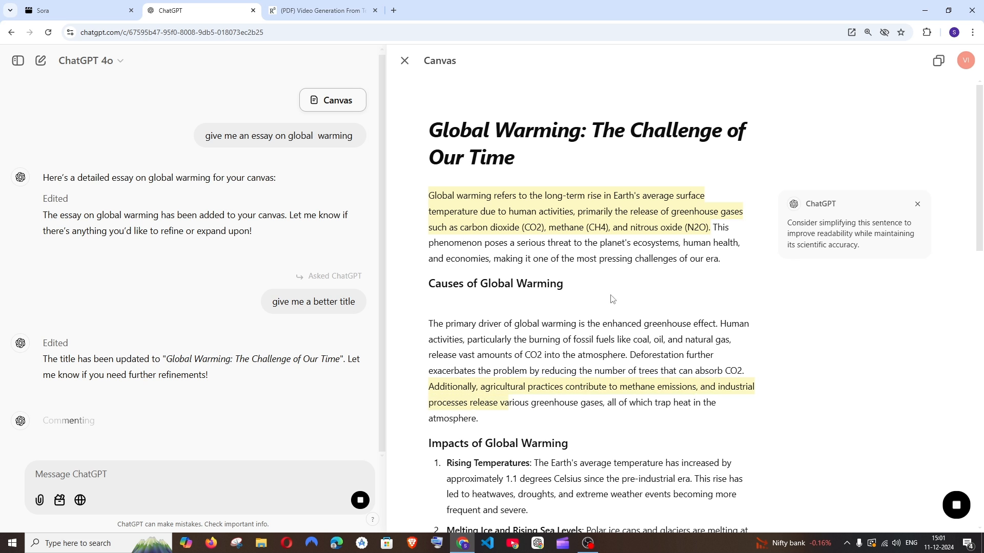
Review the highlighted passages and ChatGPT's suggestion comments throughout the essay
scroll(605, 290, "down", 2)
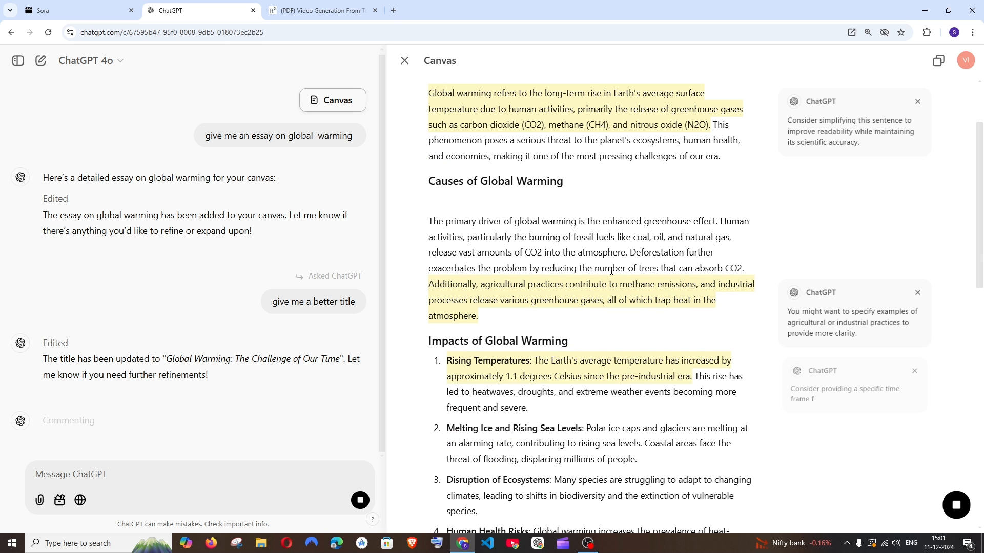
scroll(611, 272, "down", 3)
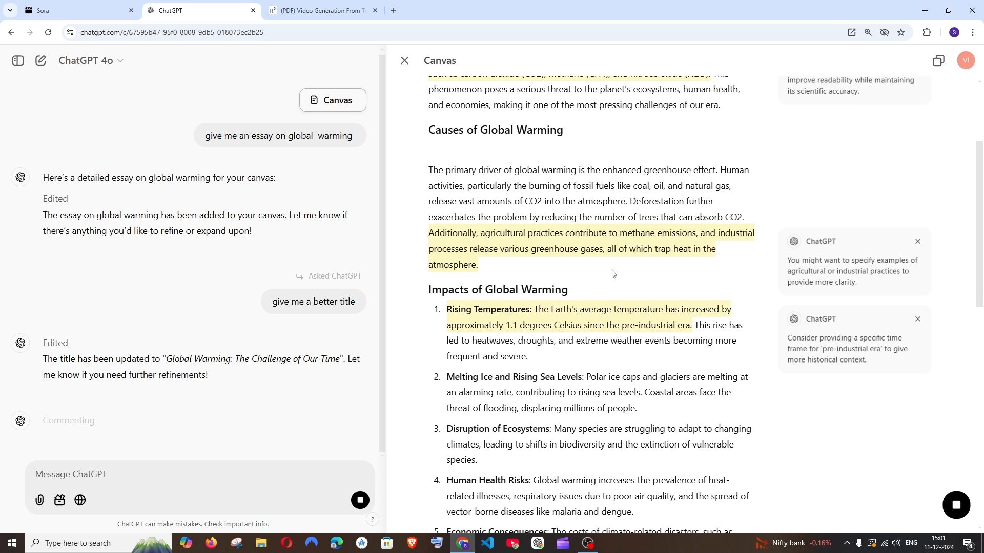
scroll(612, 270, "up", 5)
scroll(611, 271, "down", 3)
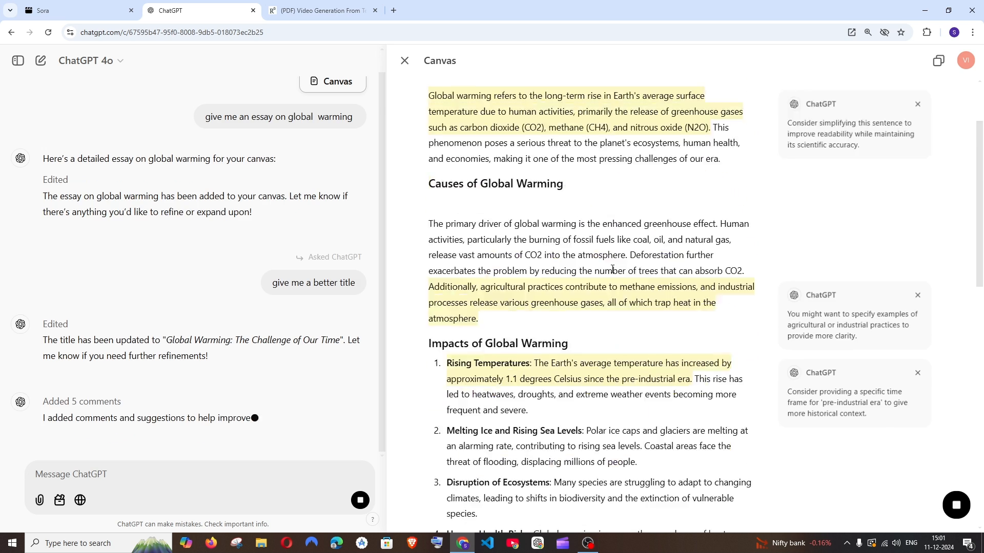
scroll(611, 285, "up", 3)
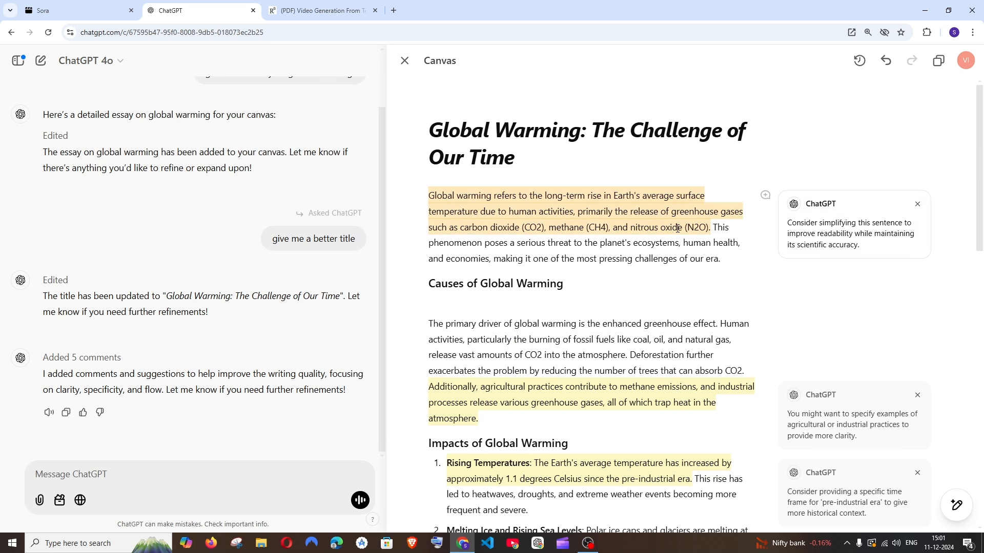
scroll(640, 295, "down", 3)
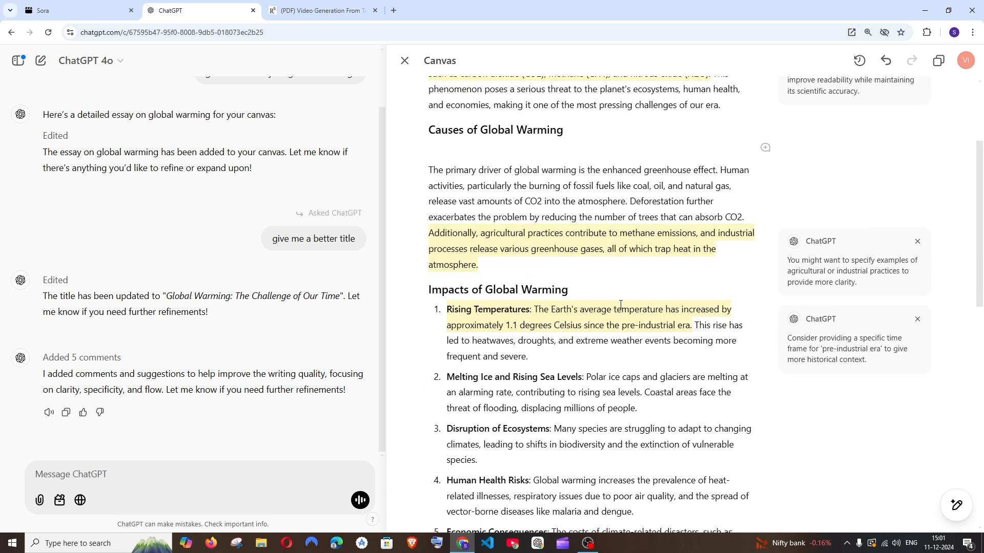
Apply ChatGPT's suggestion to simplify the essay's opening sentence, and show and hide the resulting changes
scroll(620, 305, "up", 3)
left_click(814, 238)
key("ctrl+plus")
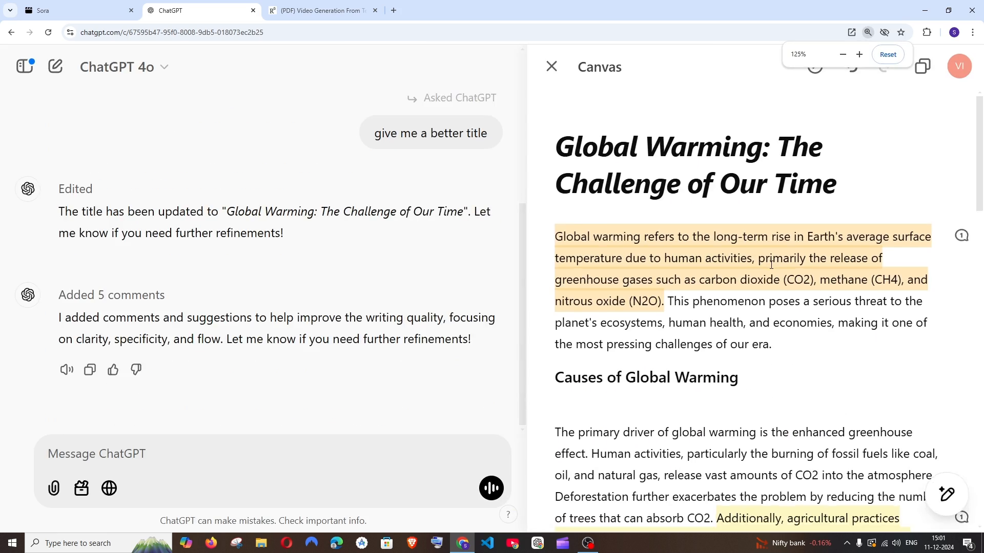
key("ctrl+minus")
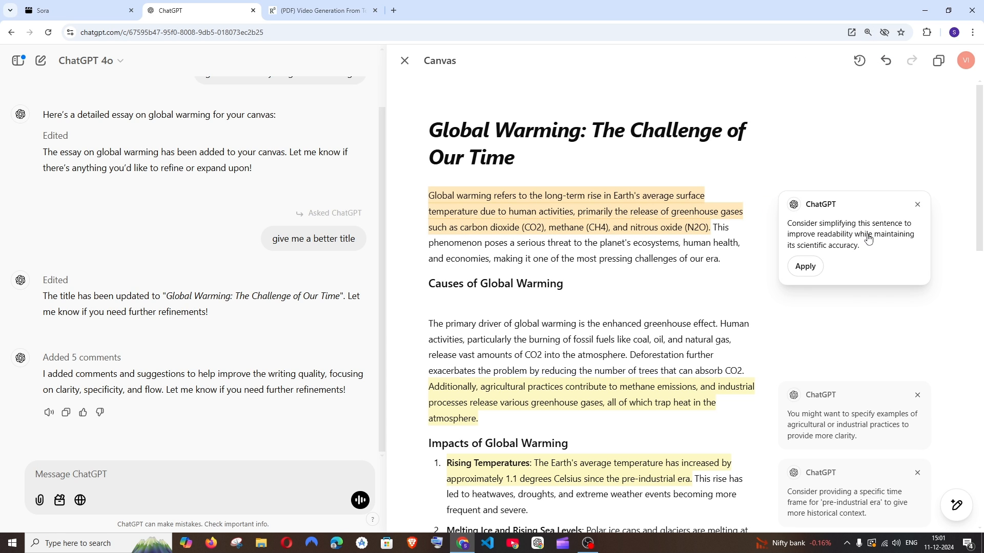
left_click(805, 266)
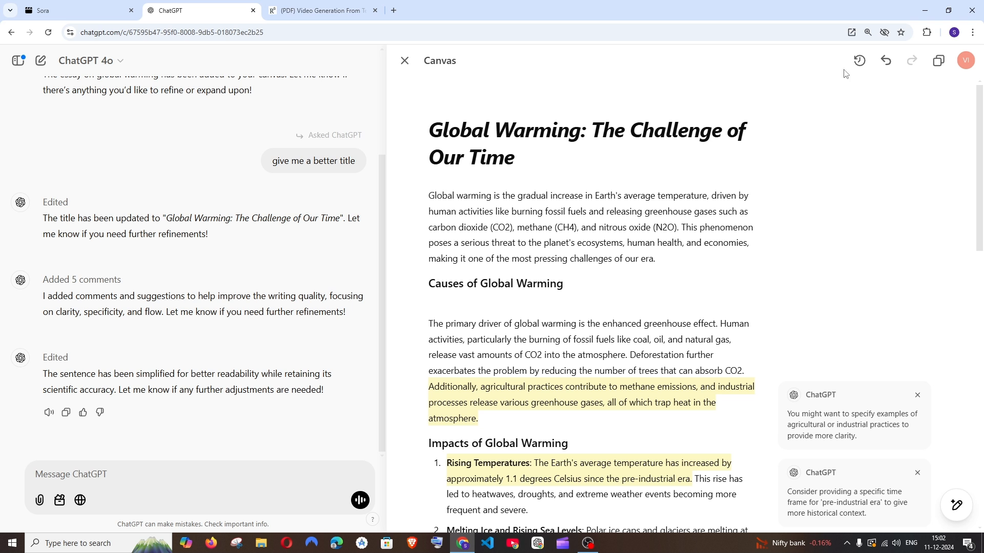
left_click(857, 63)
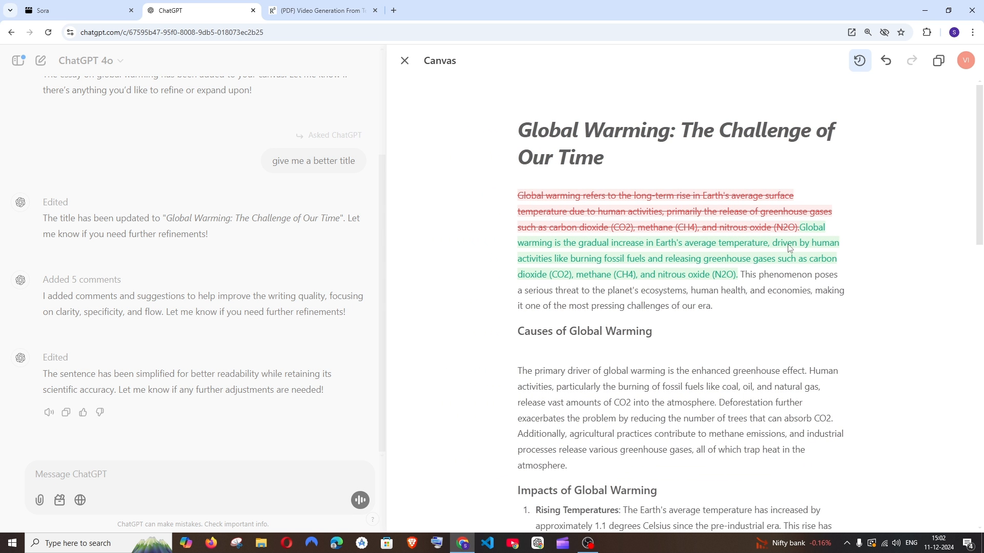
left_click(859, 61)
Dismiss ChatGPT's comments on the agricultural practices sentence and on the pre-industrial era time frame
scroll(691, 268, "down", 1)
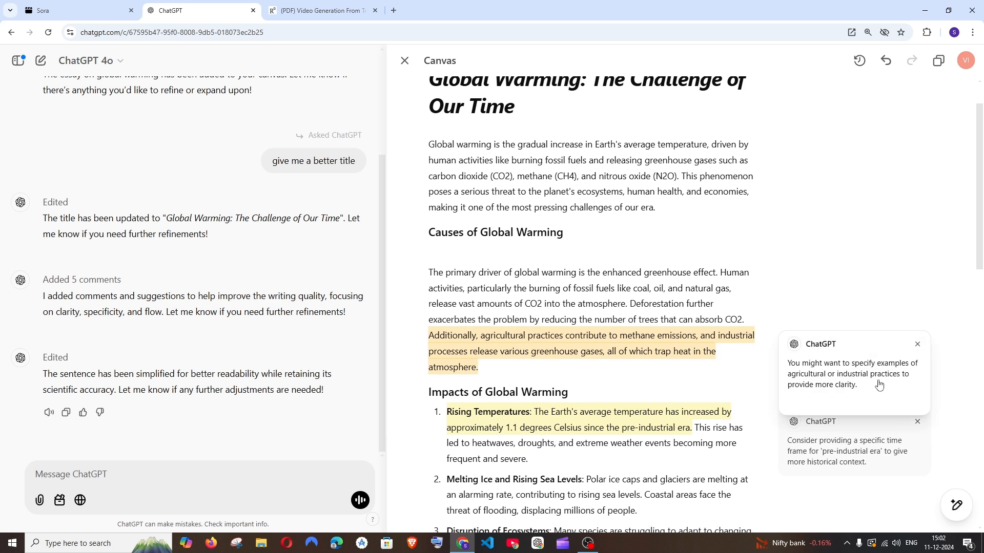
mouse_move(878, 359)
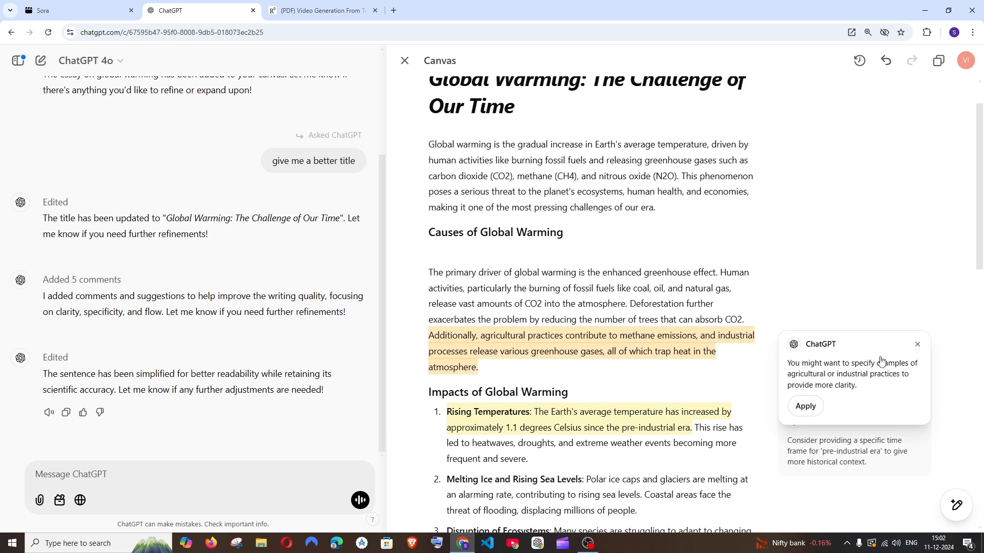
left_click(917, 346)
left_click(915, 419)
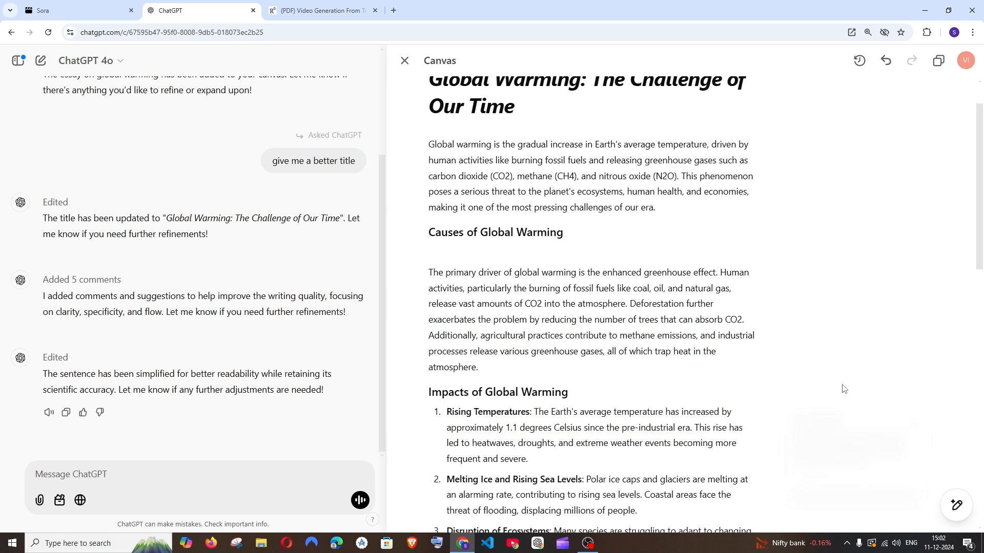
Try a manual edit of the word "all" before "of which trap heat" in the causes paragraph
double_click(618, 352)
type("l")
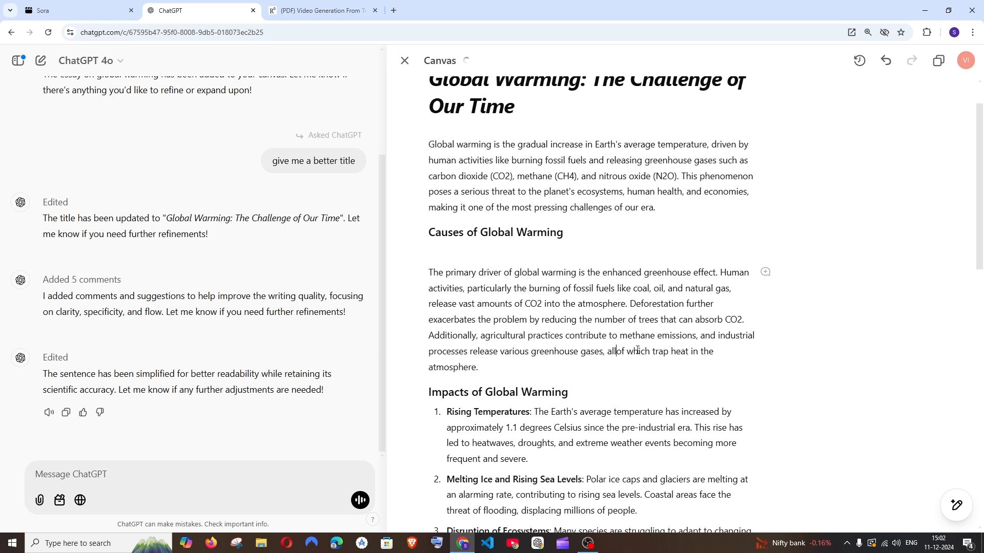
type("all")
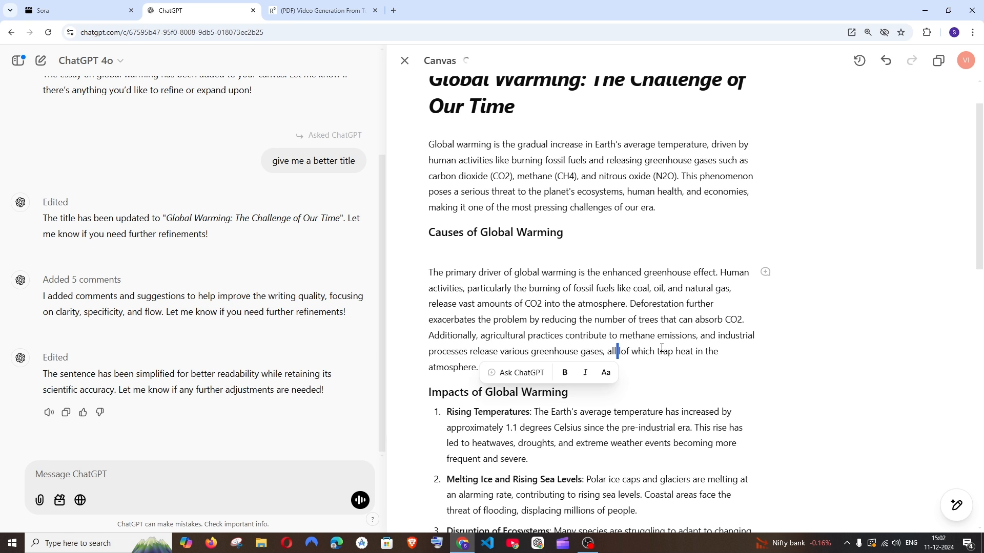
Have ChatGPT adjust the essay to the Shortest length and look through the condensed text
mouse_move(956, 505)
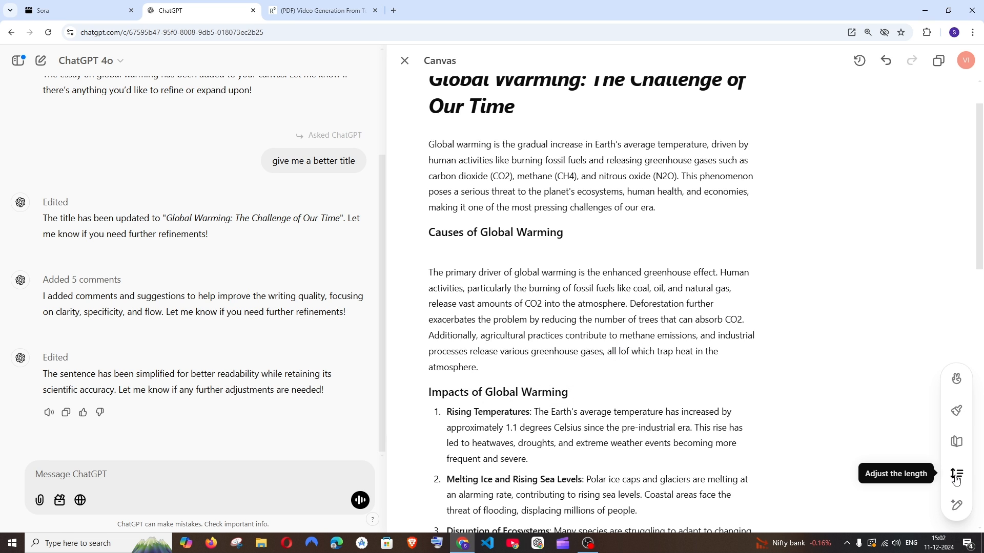
left_click(956, 479)
left_click_drag(956, 440, 961, 493)
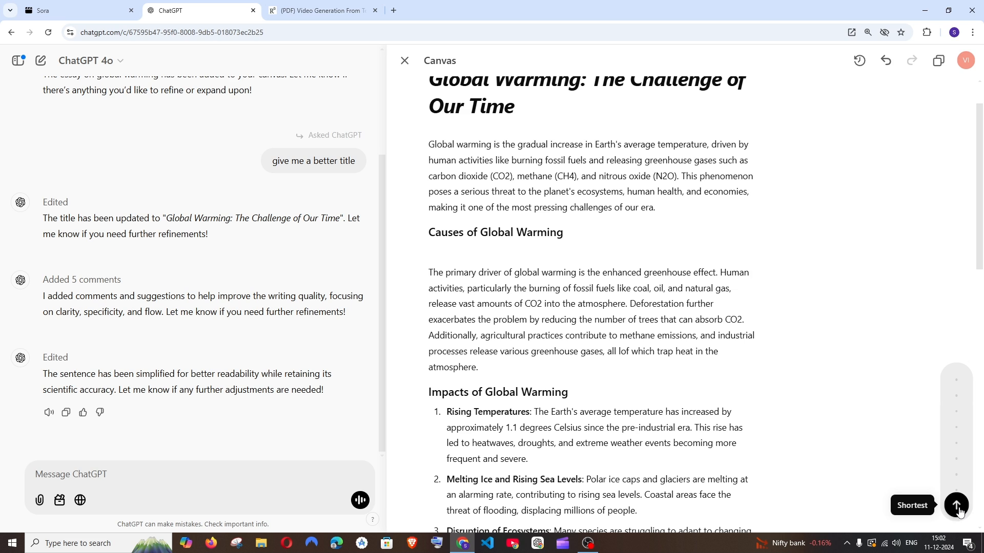
left_click(957, 491)
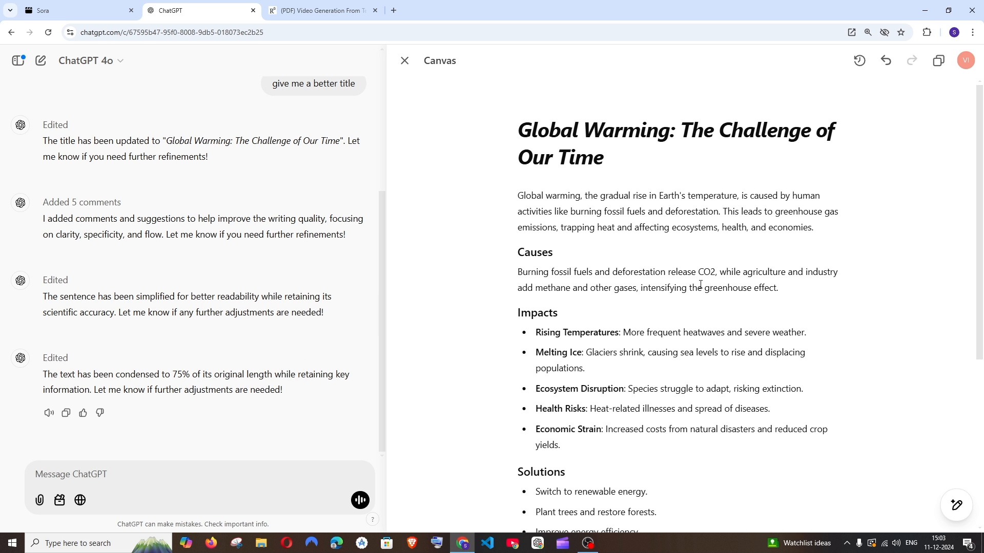
scroll(698, 282, "down", 5)
scroll(698, 282, "up", 5)
Have ChatGPT rewrite the essay at the Graduate School reading level
mouse_move(957, 505)
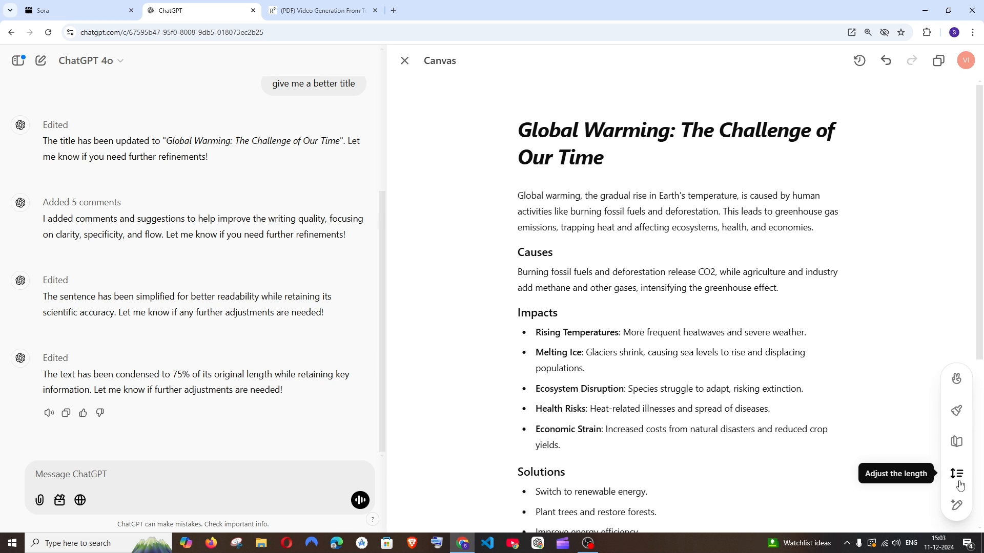
left_click(959, 486)
mouse_move(956, 441)
left_mouse_down()
mouse_move(956, 380)
mouse_move(958, 491)
mouse_move(957, 444)
left_mouse_up()
left_click(957, 445)
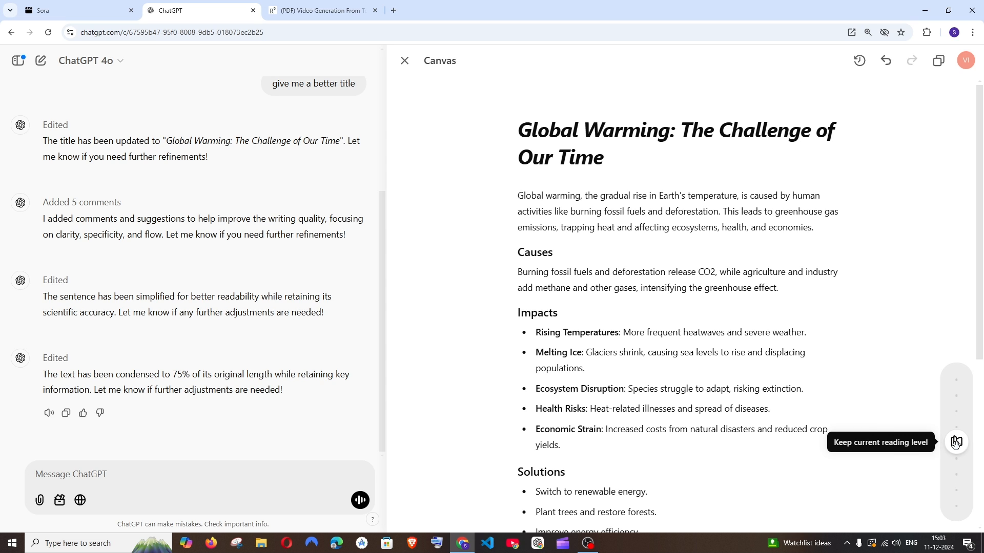
left_click_drag(956, 443, 958, 382)
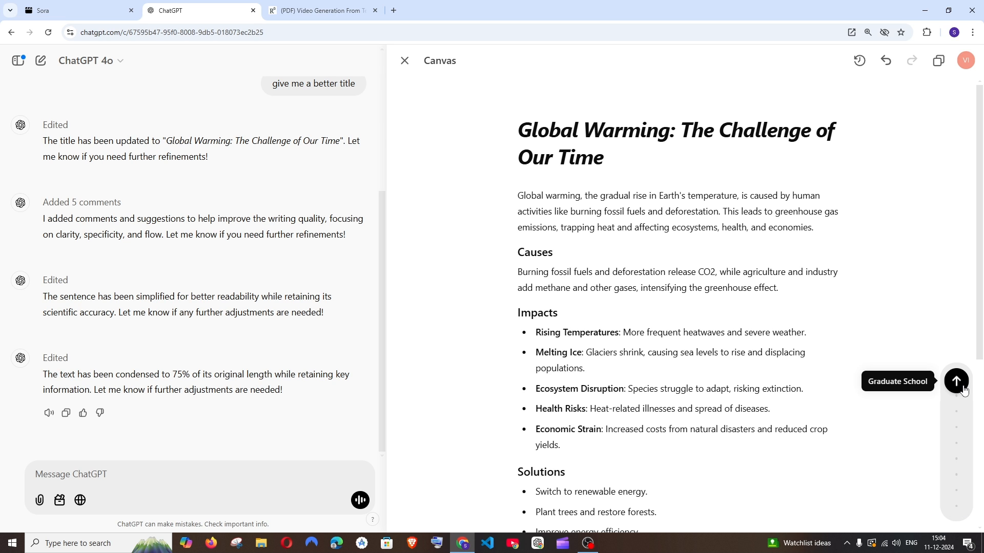
left_click(957, 382)
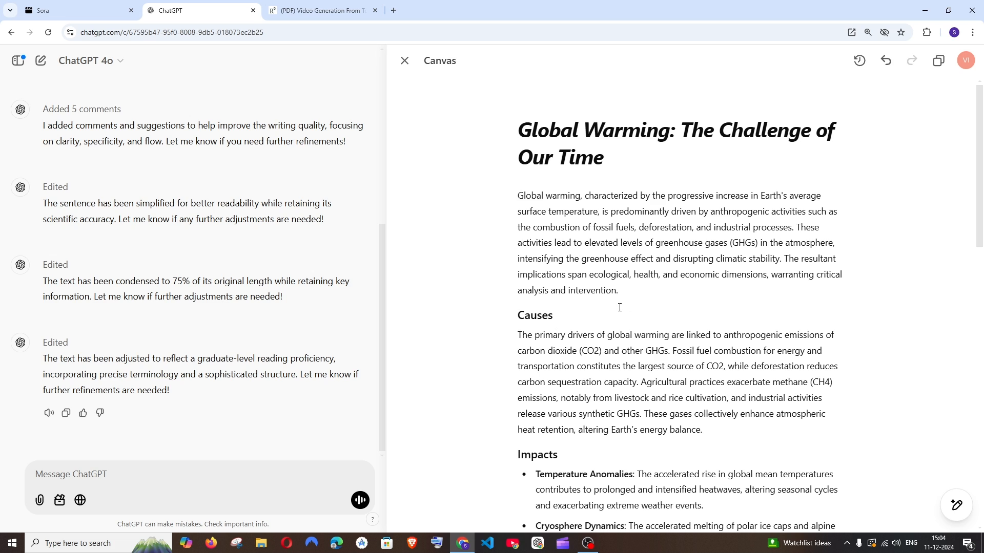
Have ChatGPT rewrite the essay at the Kindergarten reading level and look through the simplified text
mouse_move(955, 504)
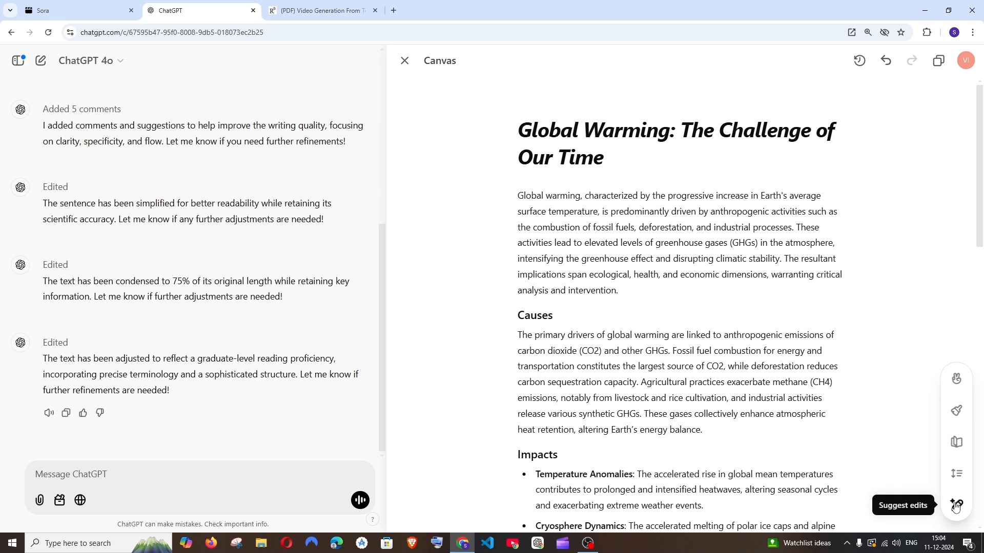
left_click(956, 444)
left_click_drag(956, 438, 960, 512)
left_click(959, 510)
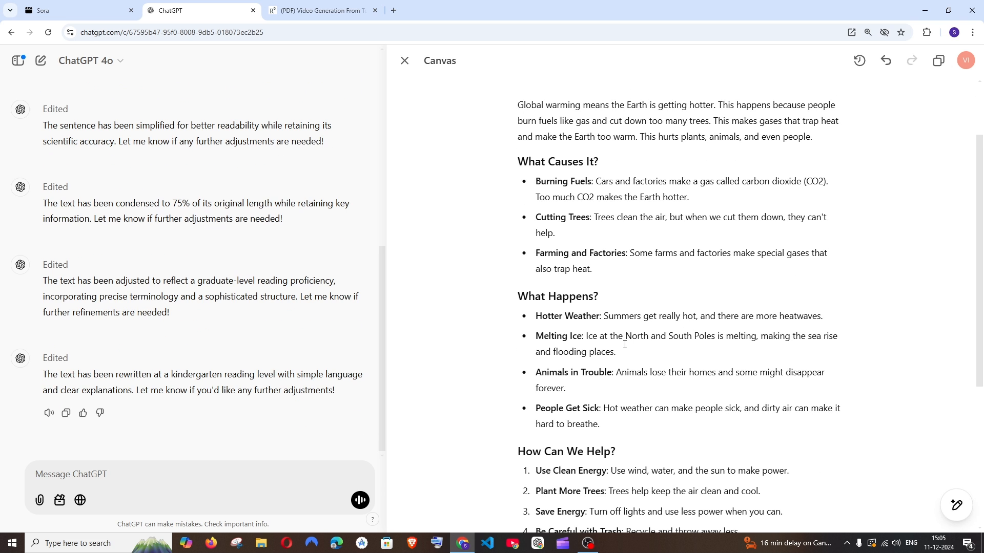
scroll(625, 345, "up", 2)
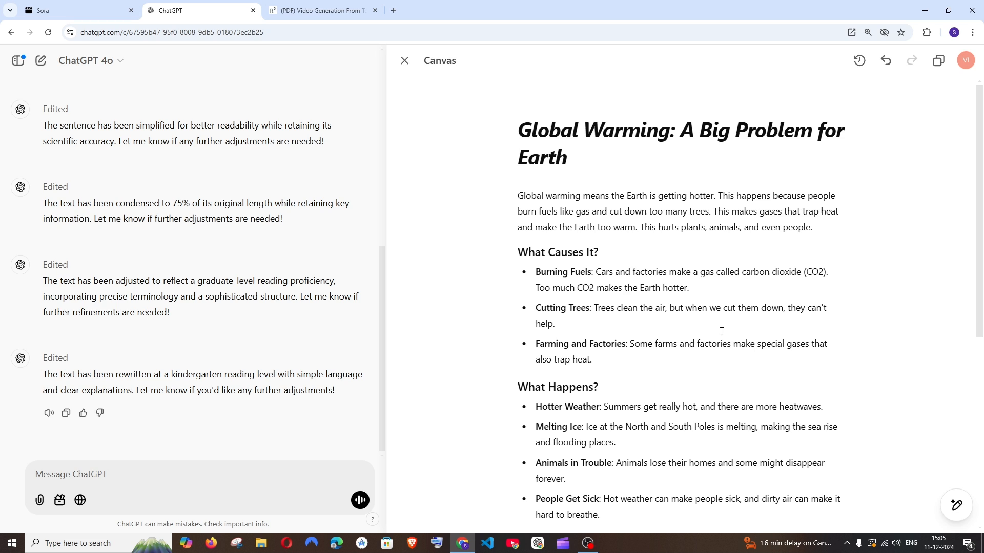
Have ChatGPT add final polish to the essay, and show and hide the changes it made
mouse_move(956, 506)
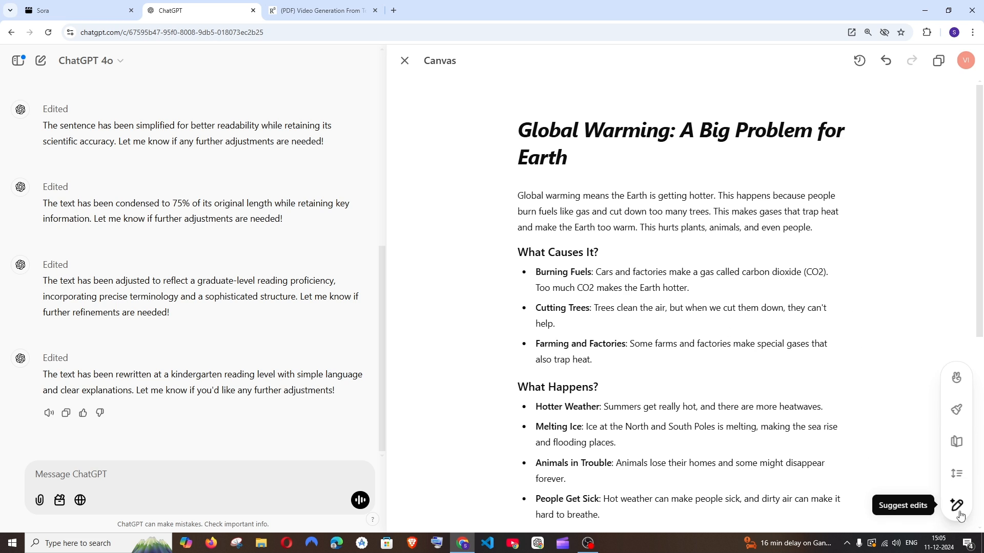
left_click(956, 416)
left_click(956, 412)
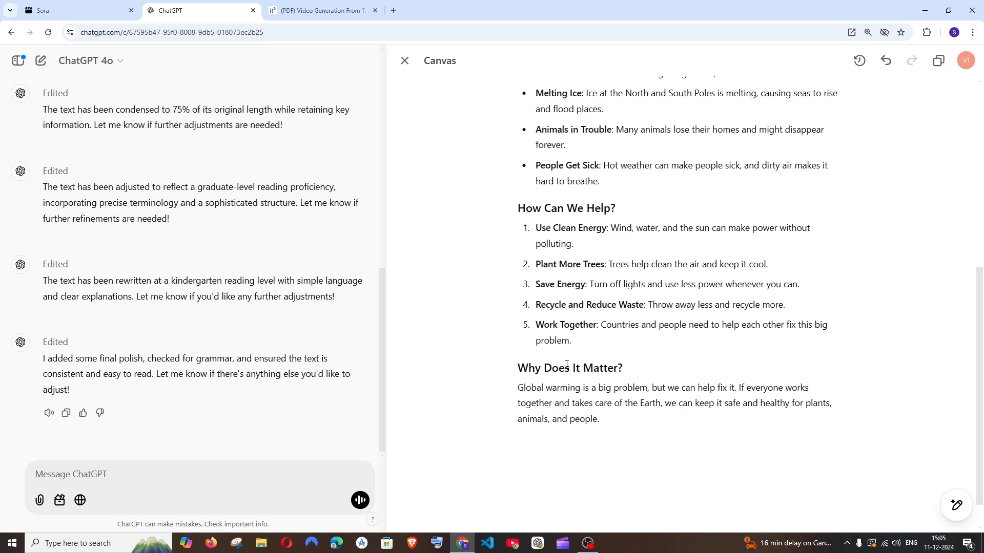
scroll(566, 367, "up", 10)
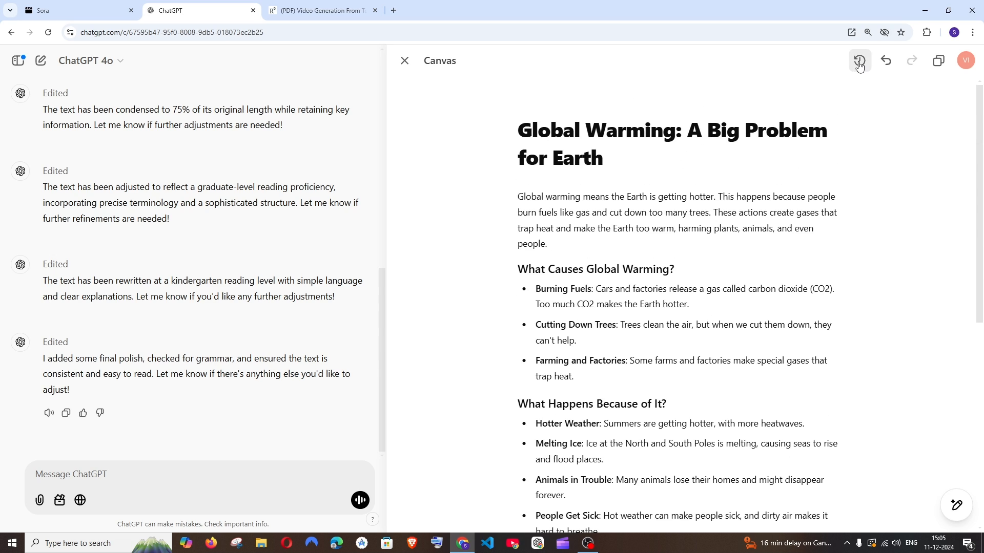
left_click(859, 61)
scroll(692, 226, "down", 6)
scroll(690, 226, "up", 6)
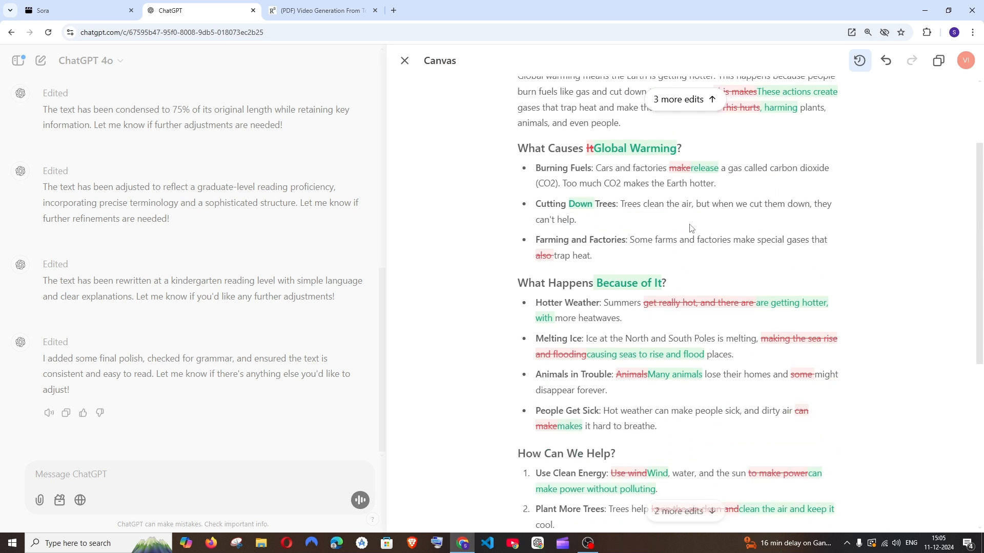
left_click(860, 60)
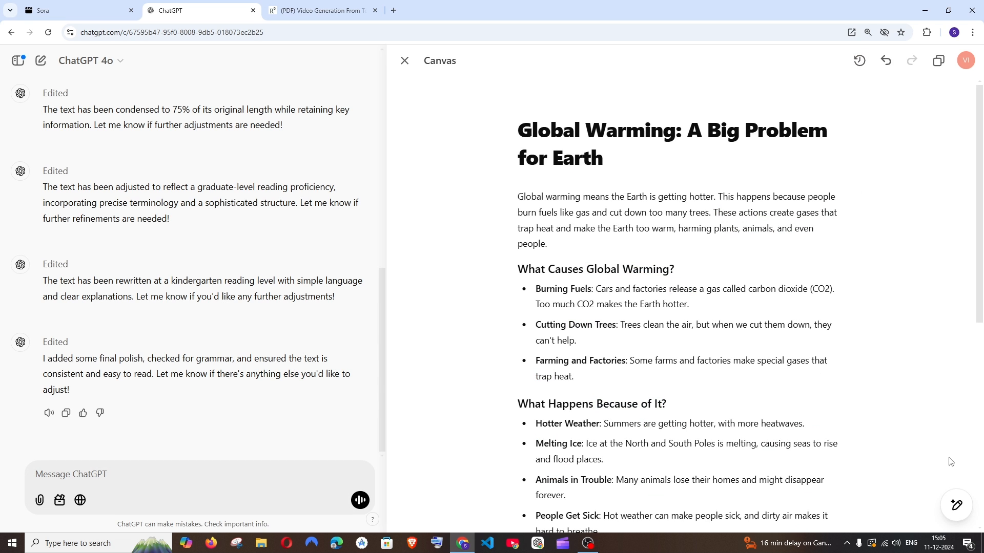
Have ChatGPT replace the essay's words with emojis and remove the emojis again
mouse_move(956, 504)
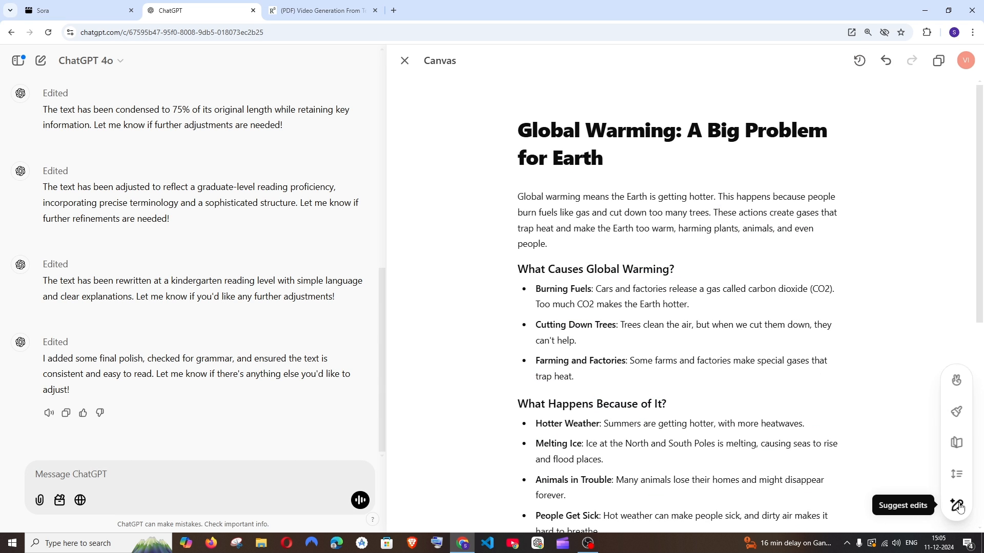
left_click(956, 384)
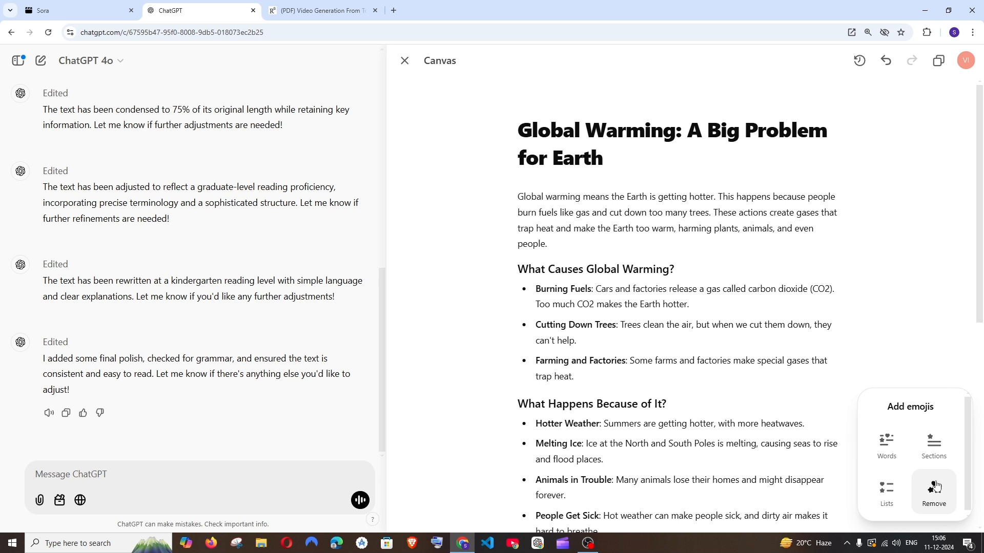
left_click(888, 446)
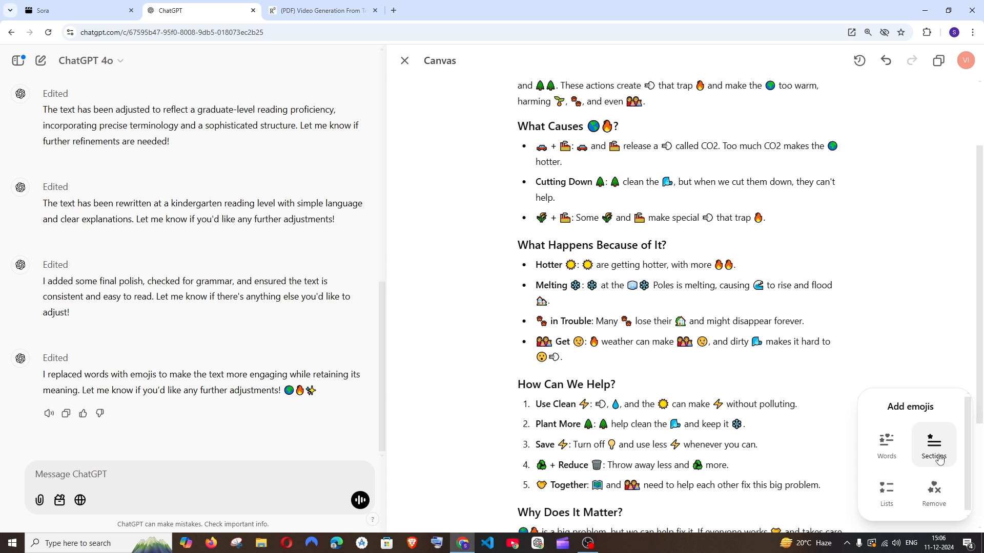
left_click(934, 496)
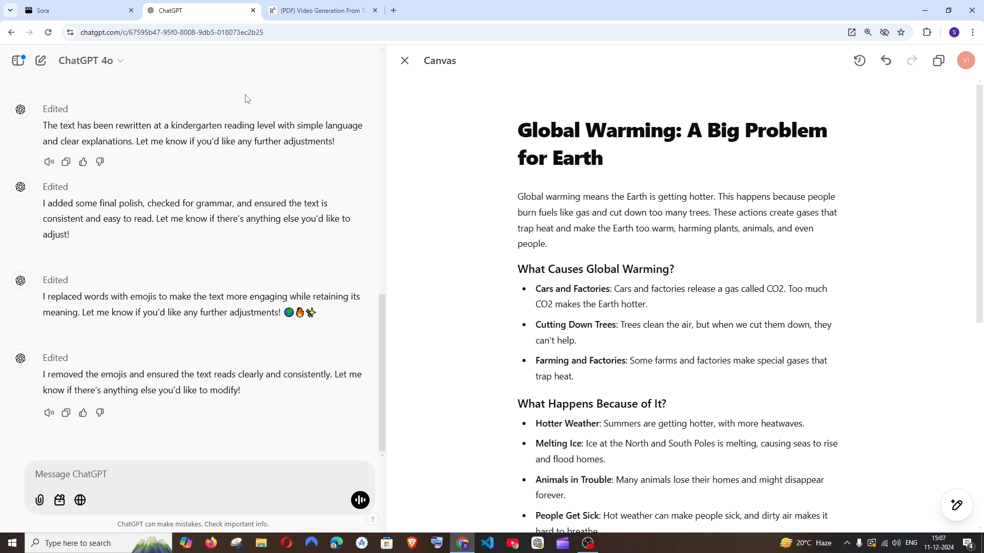
Start a new chat and copy the full abstract from the ResearchGate page on video generation from text
left_click(40, 66)
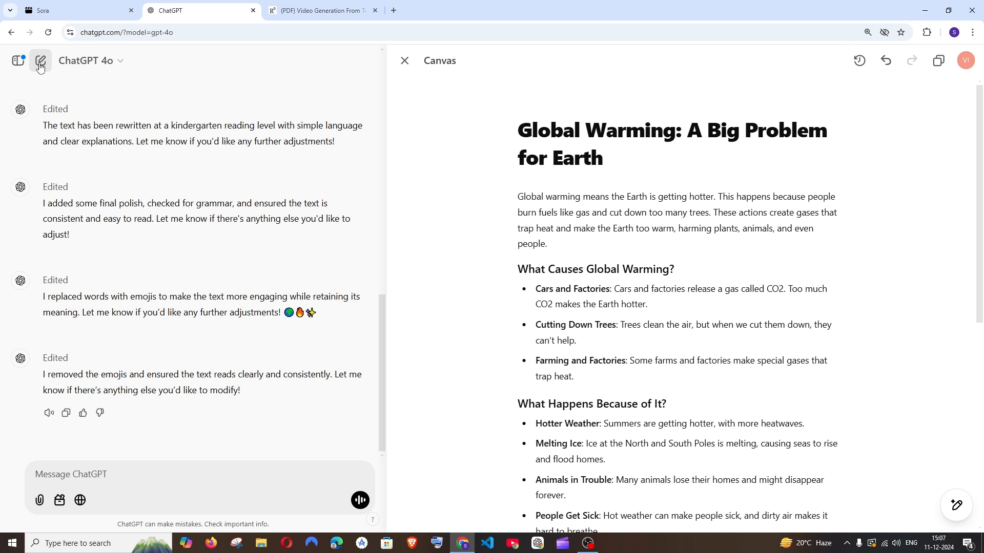
left_click(318, 10)
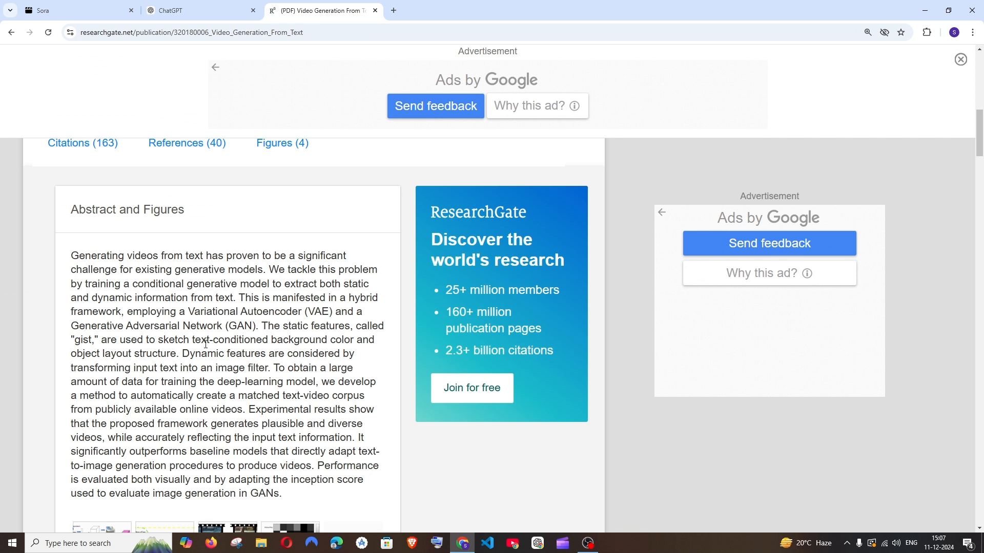
left_click_drag(284, 495, 73, 255)
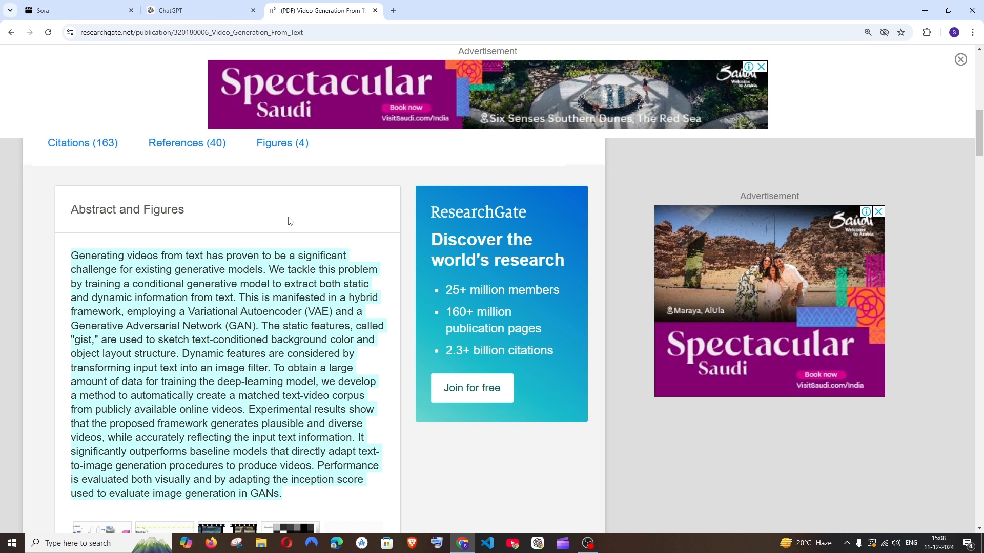
Back in ChatGPT, choose the Canvas tool for the new message and paste the copied abstract into it
left_click(218, 10)
left_click(384, 299)
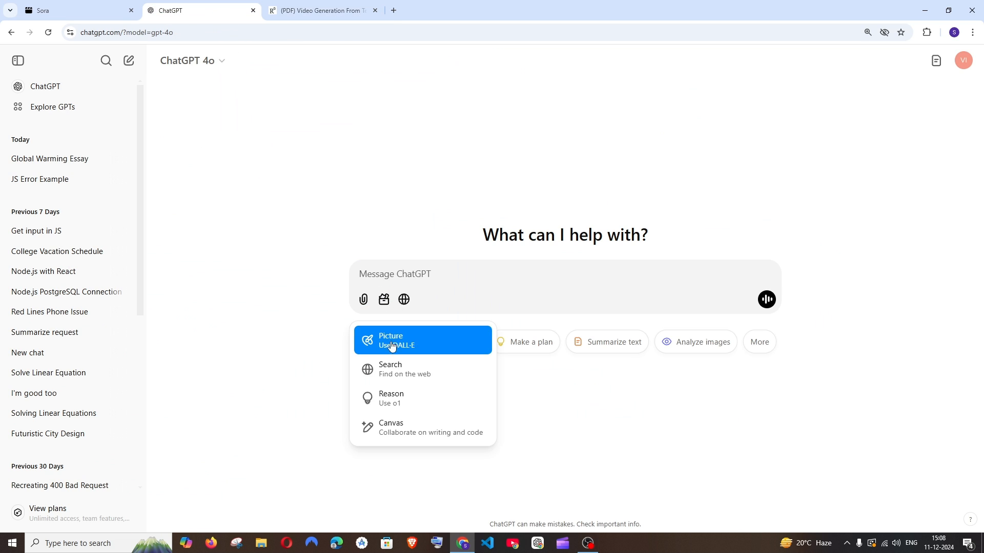
left_click(418, 429)
key("ctrl+v")
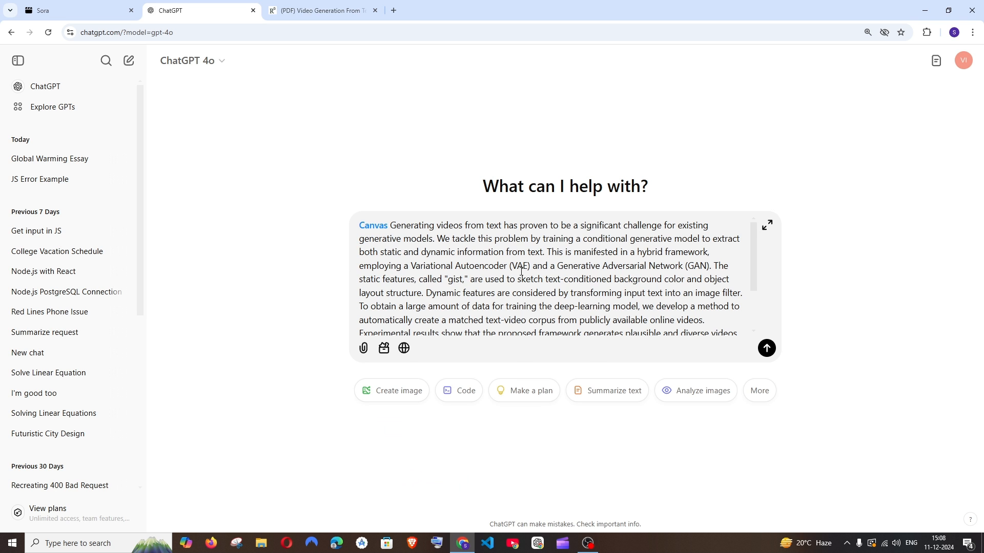
Append ", hey can pls add some comments and validate this?" to the pasted abstract and send the message
scroll(563, 287, "down", 2)
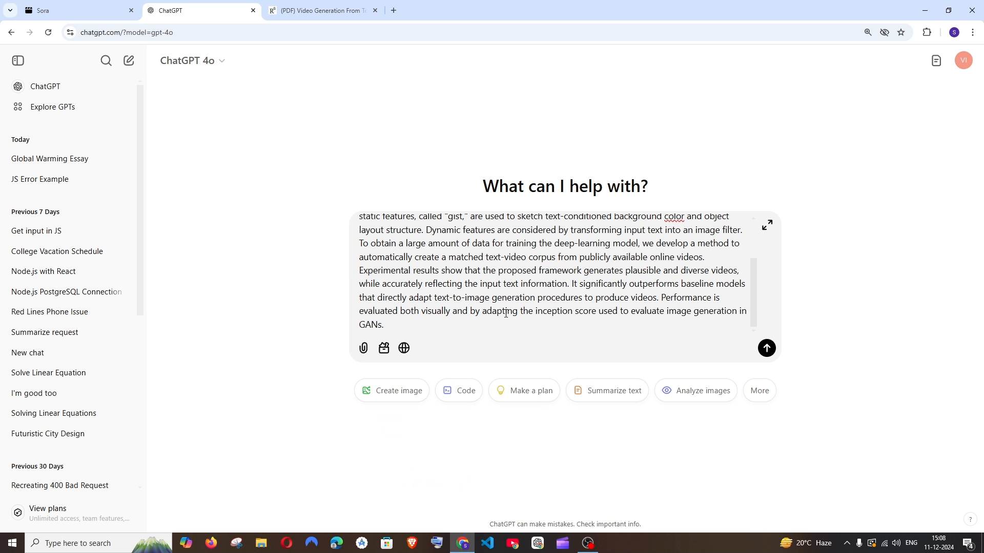
type(", hey can pls add some comments and validate")
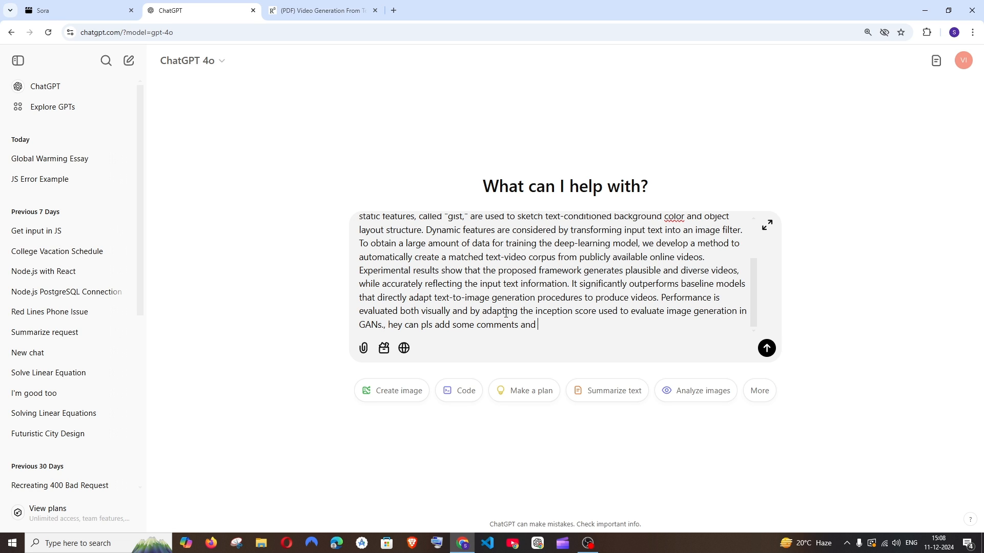
type(" this?")
key("Return")
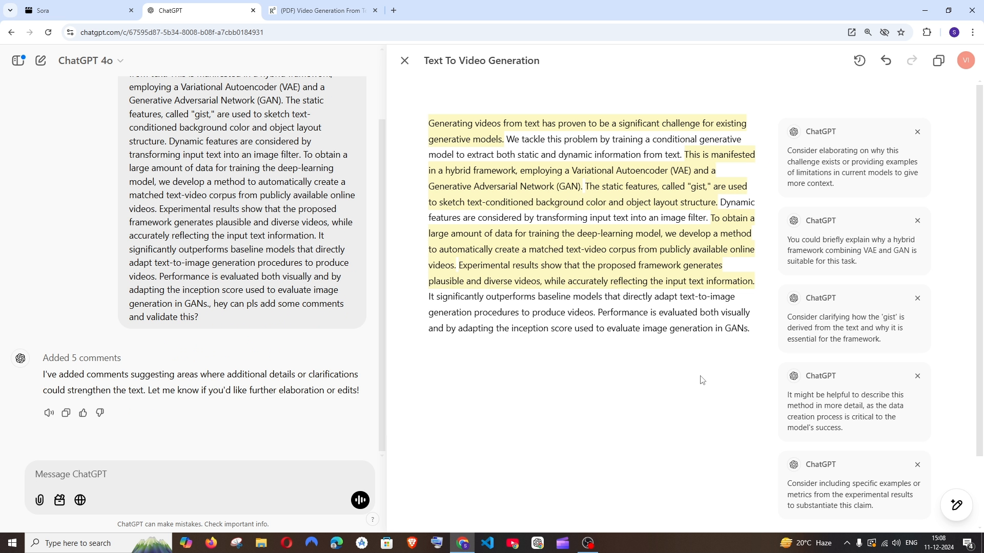
Apply ChatGPT's comment suggesting to elaborate on why generating videos from text is a challenge
left_click(837, 145)
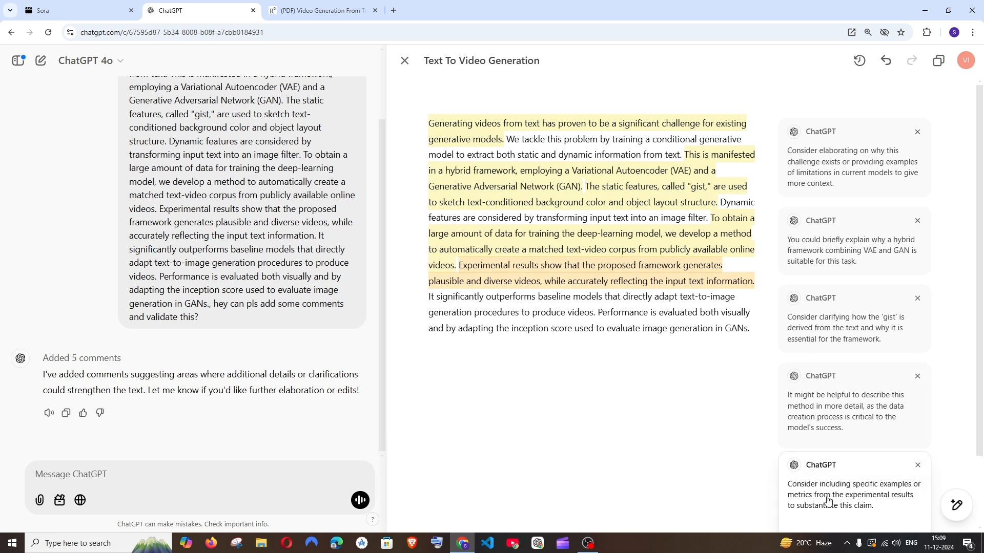
left_click(829, 160)
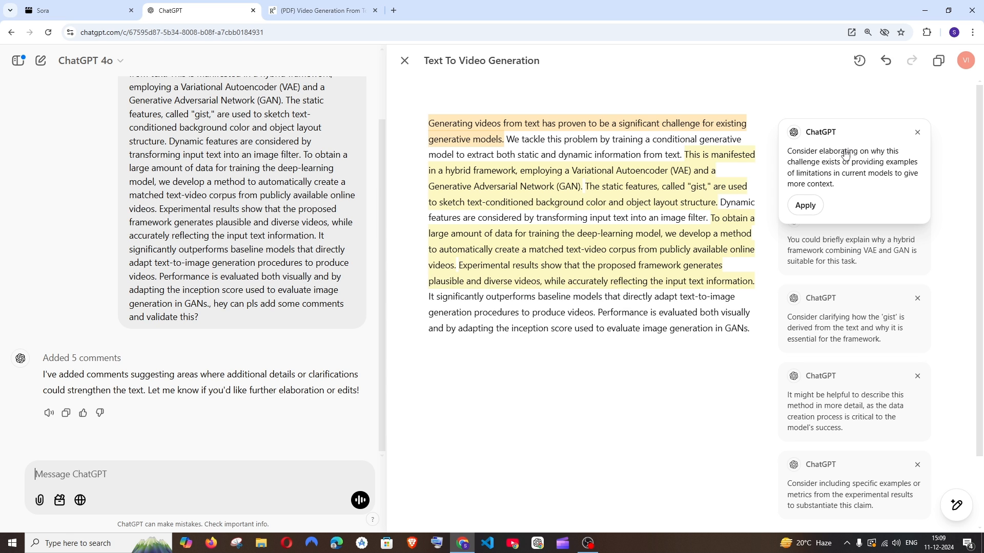
left_click(805, 205)
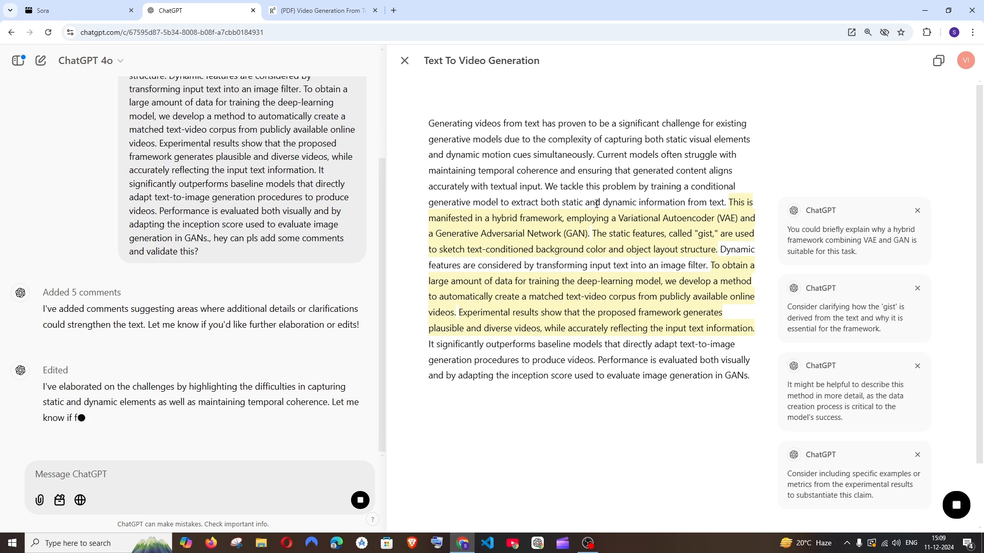
Edit the word "this" in the sentence beginning "We tackle this problem"
double_click(593, 187)
left_click(601, 186)
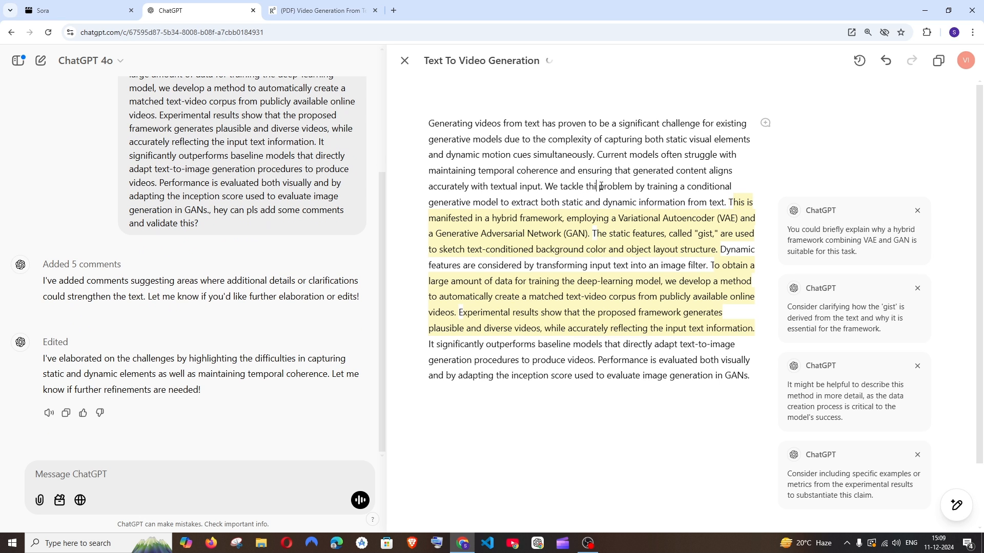